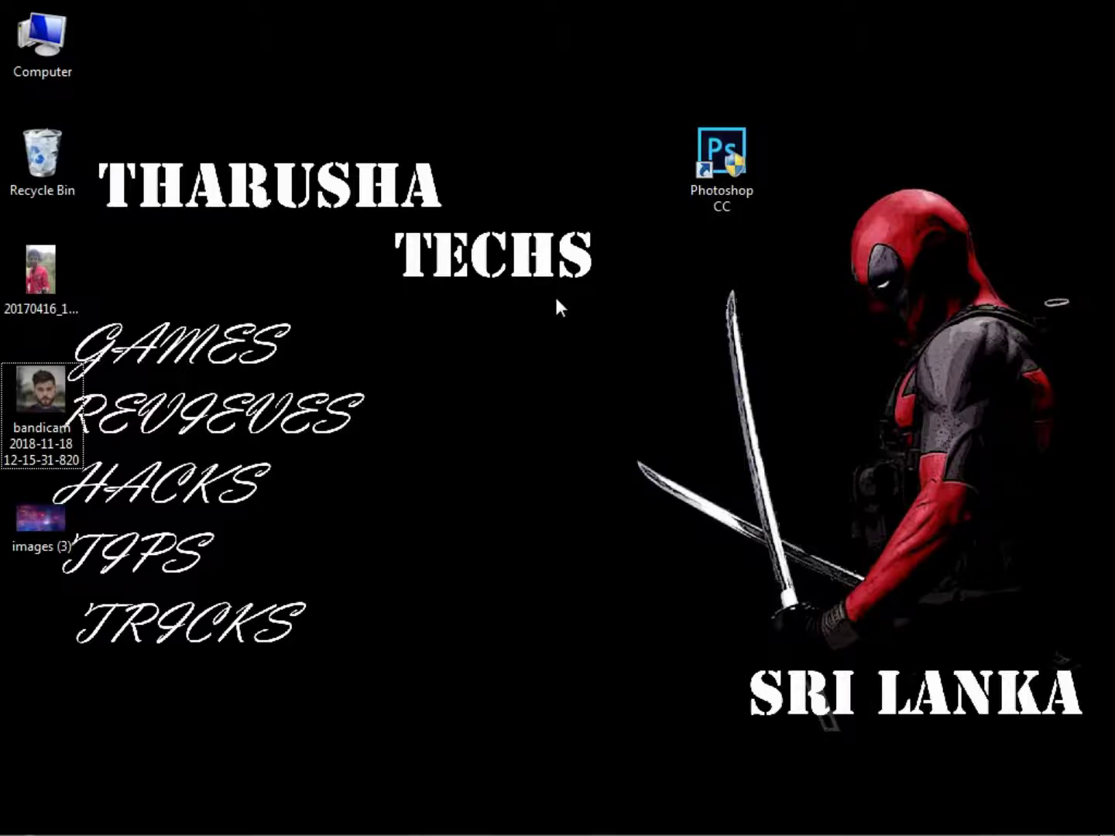
Launch Photoshop CC past the security warning and collapse the floating Layers panel group
double_click(721, 166)
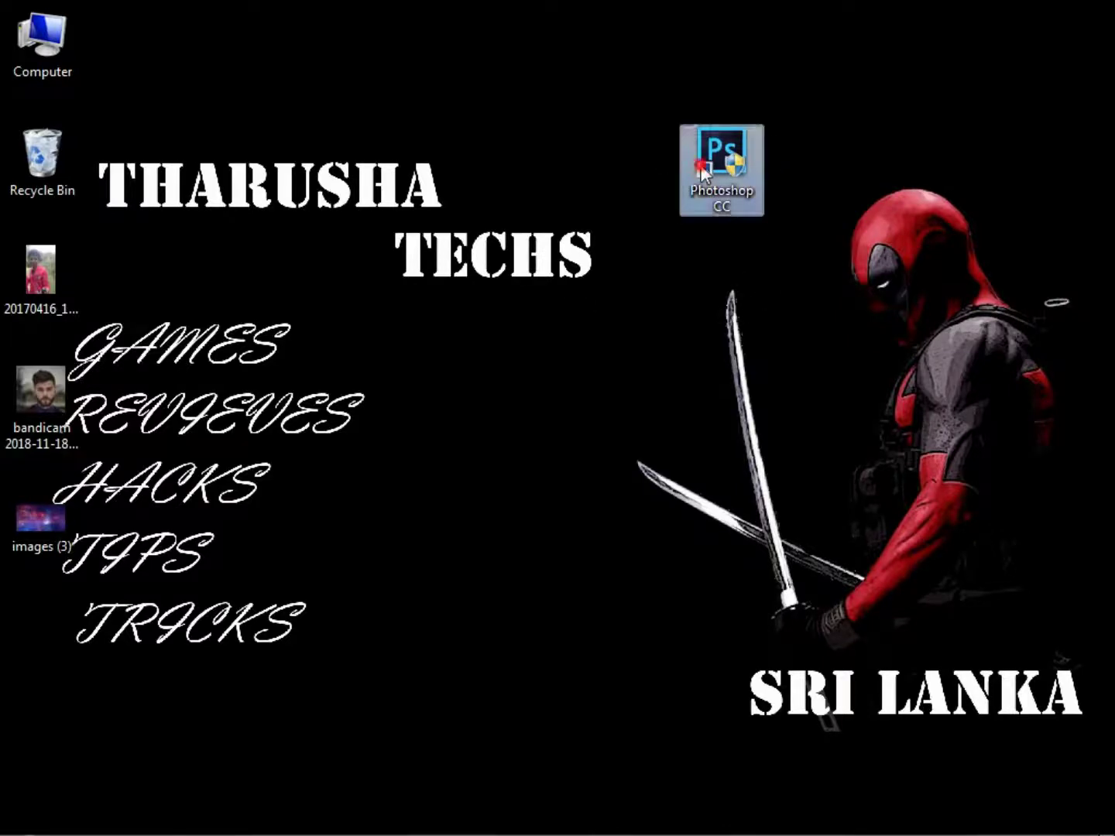
click(641, 456)
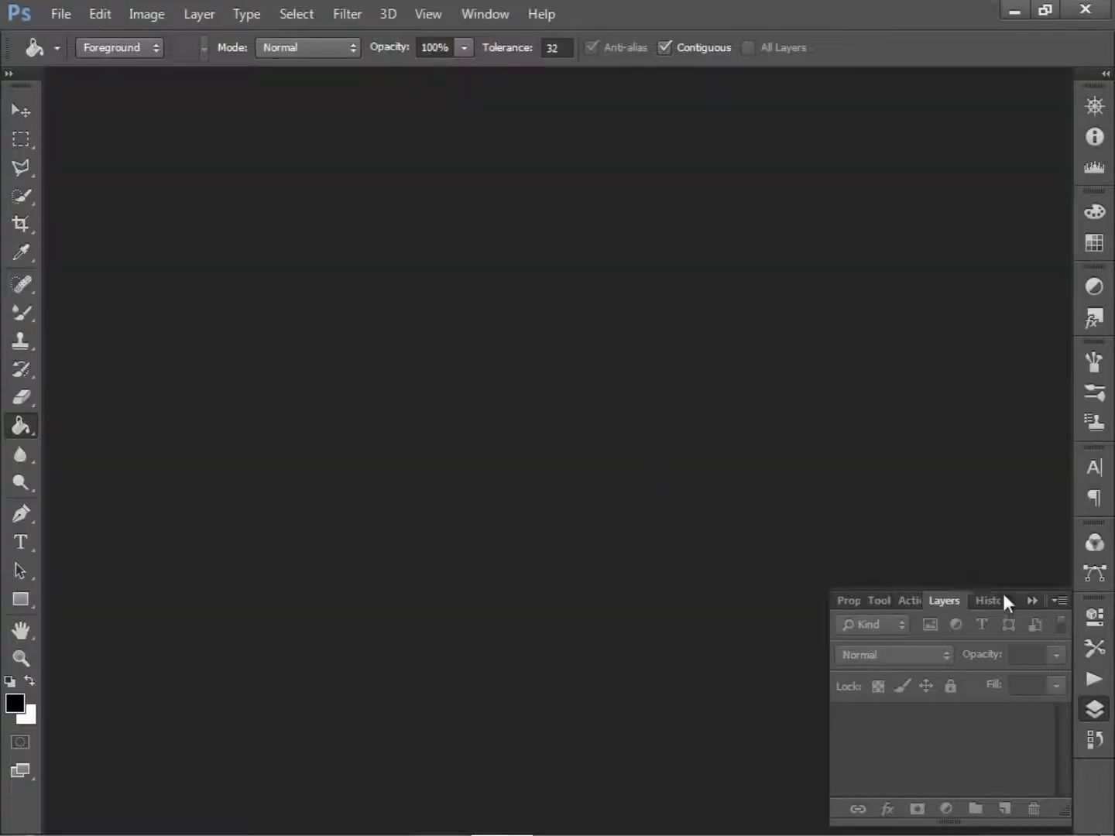
click(1031, 602)
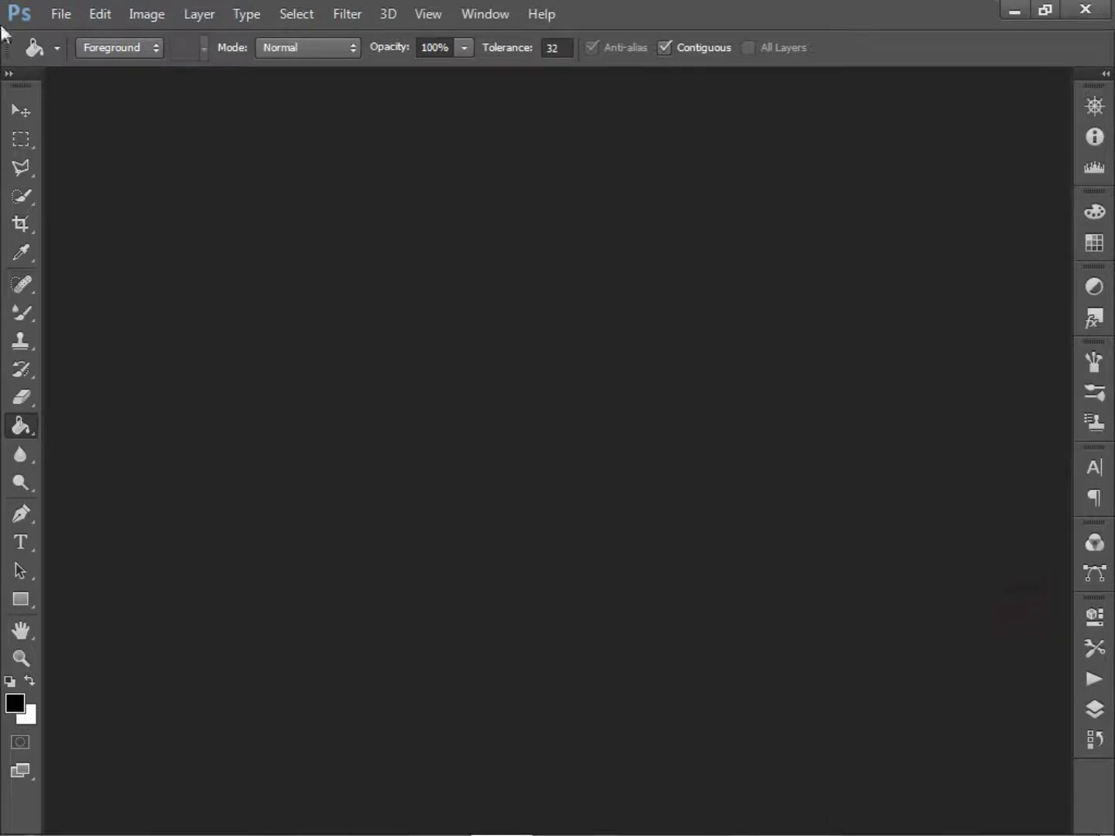
click(56, 14)
click(72, 48)
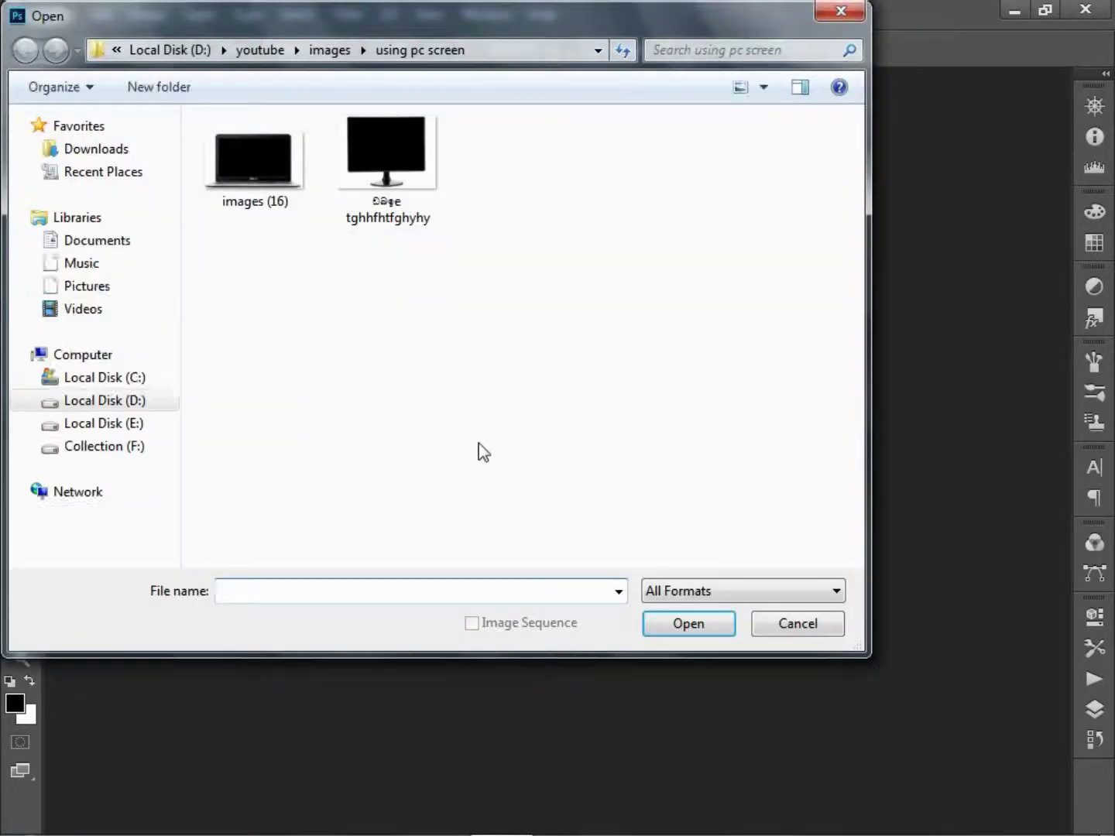
click(104, 401)
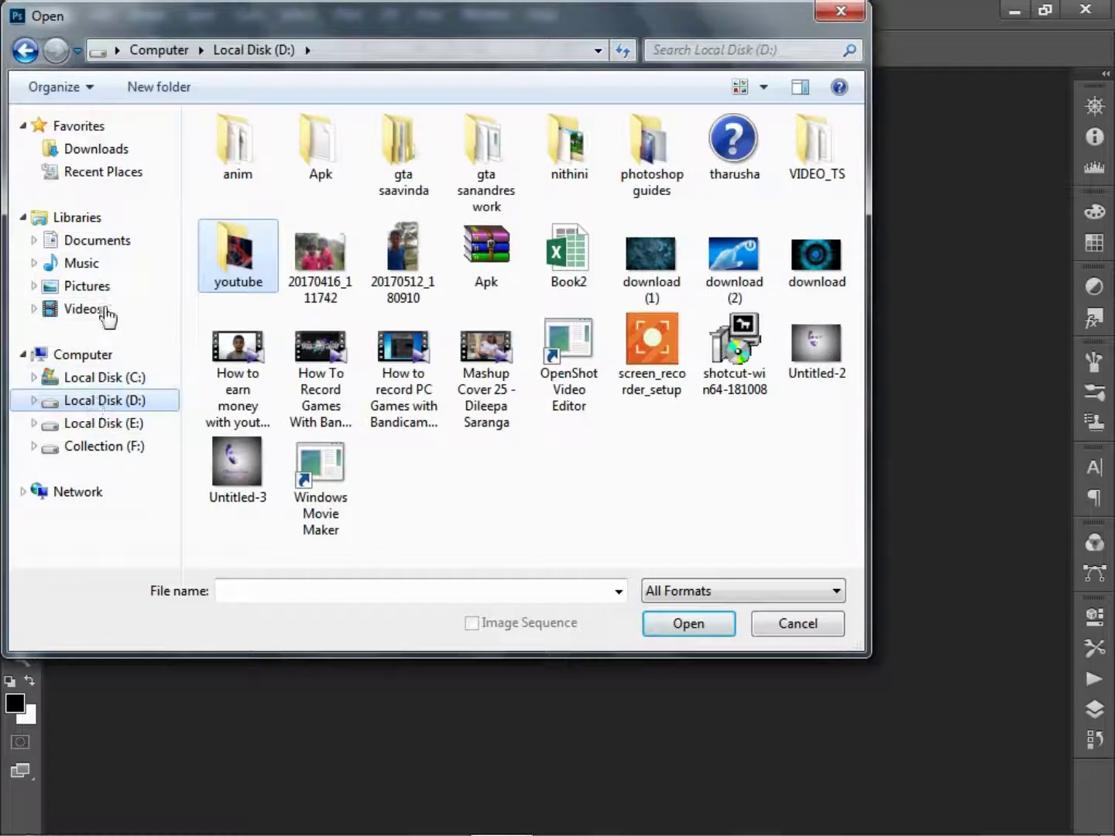
click(104, 290)
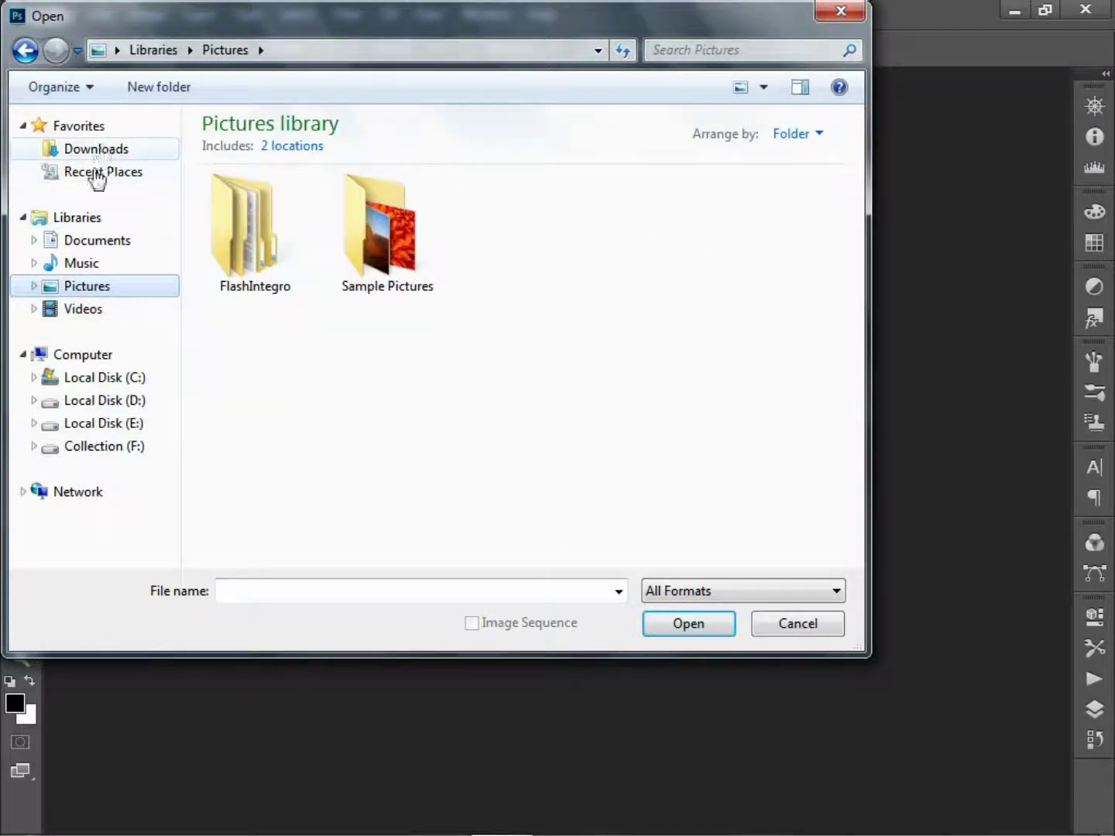
click(87, 377)
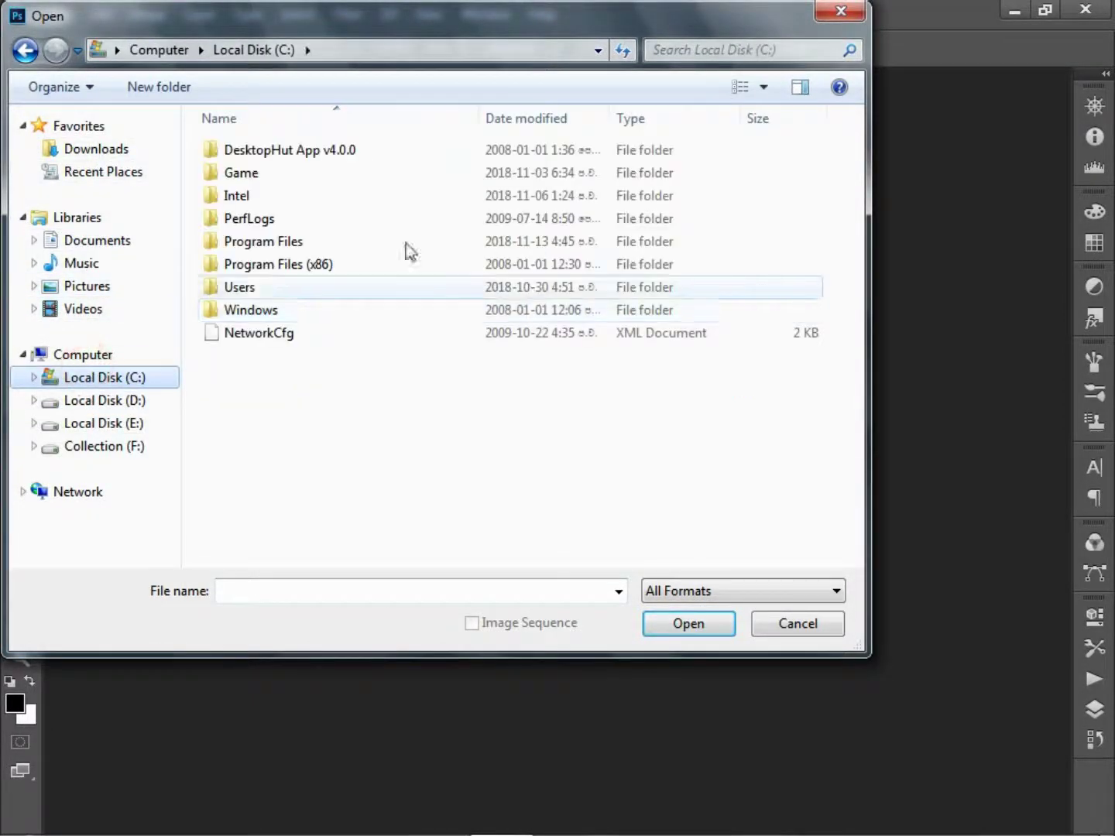
double_click(326, 288)
click(346, 163)
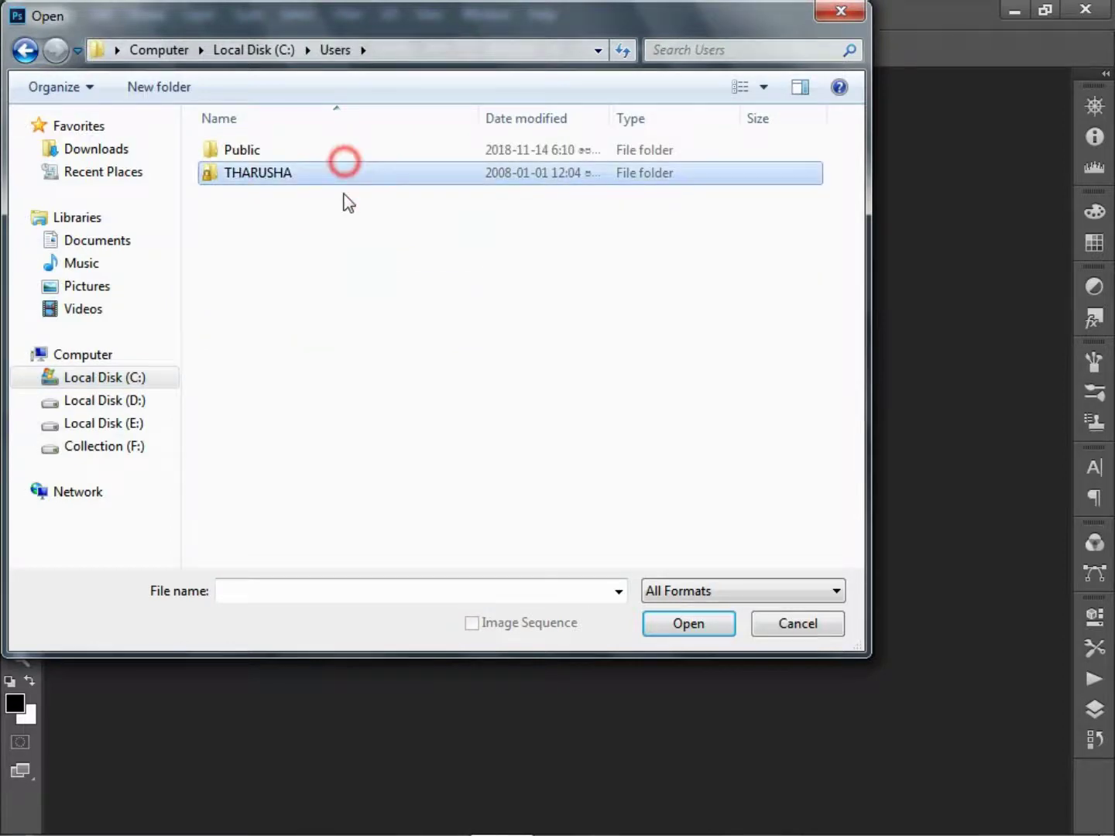
double_click(313, 195)
double_click(384, 200)
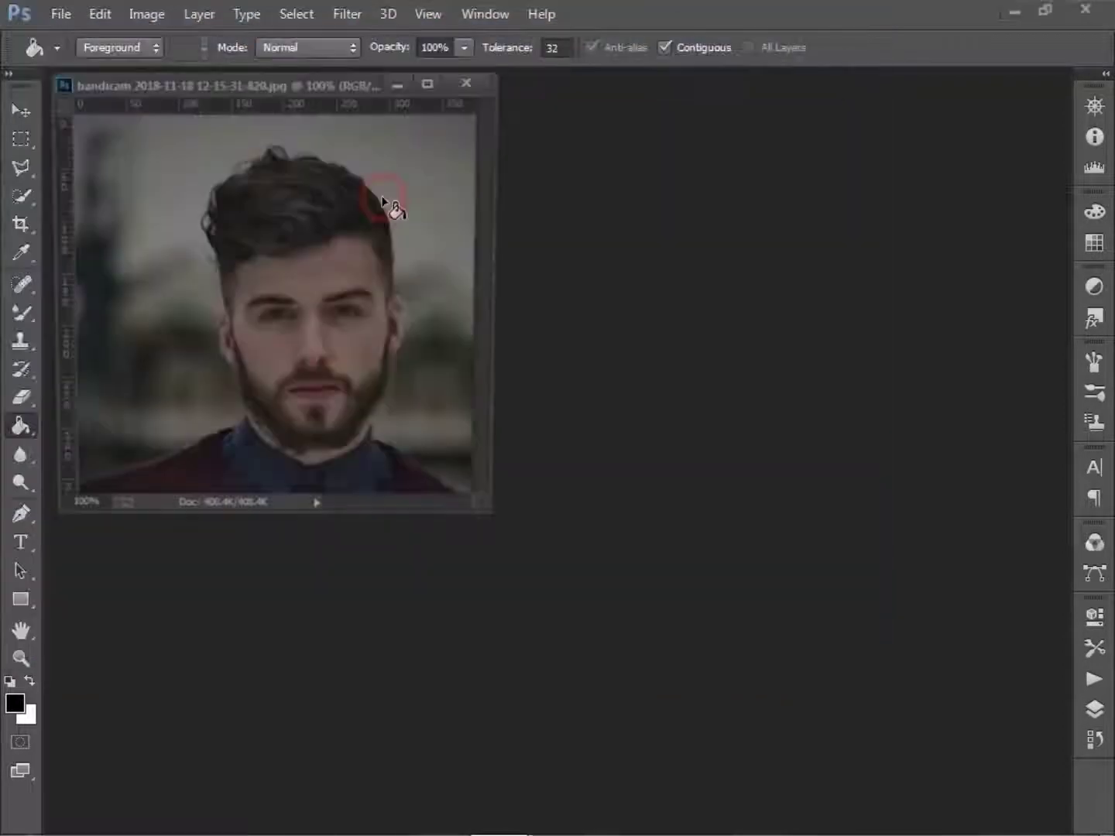
Dock the portrait as a workspace tab and switch to the Polygonal Lasso Tool
drag(307, 83, 437, 87)
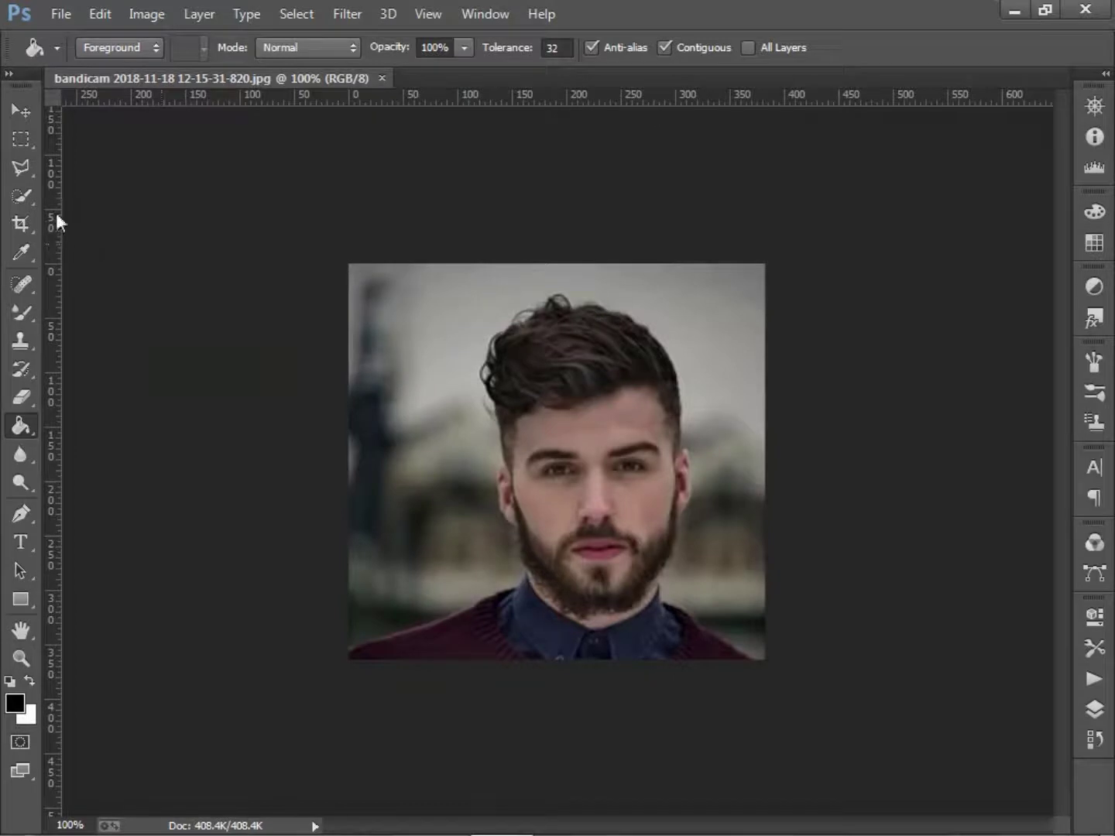
click(31, 180)
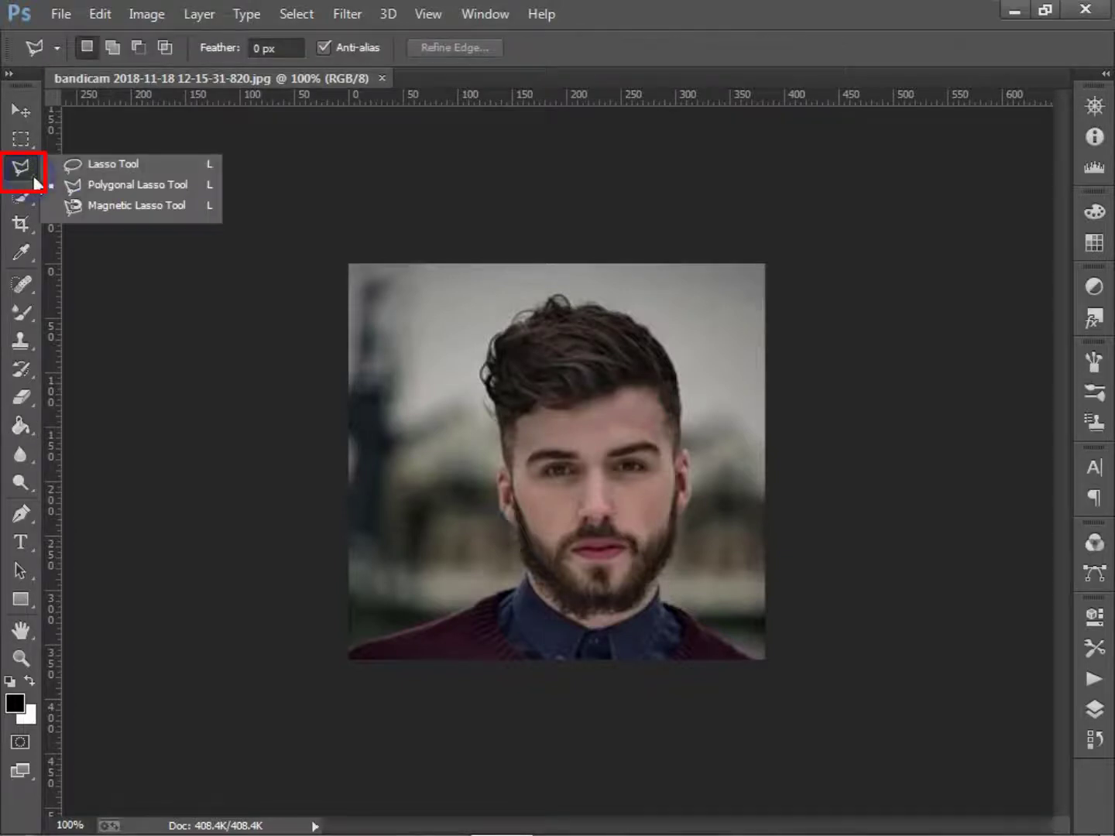
click(157, 190)
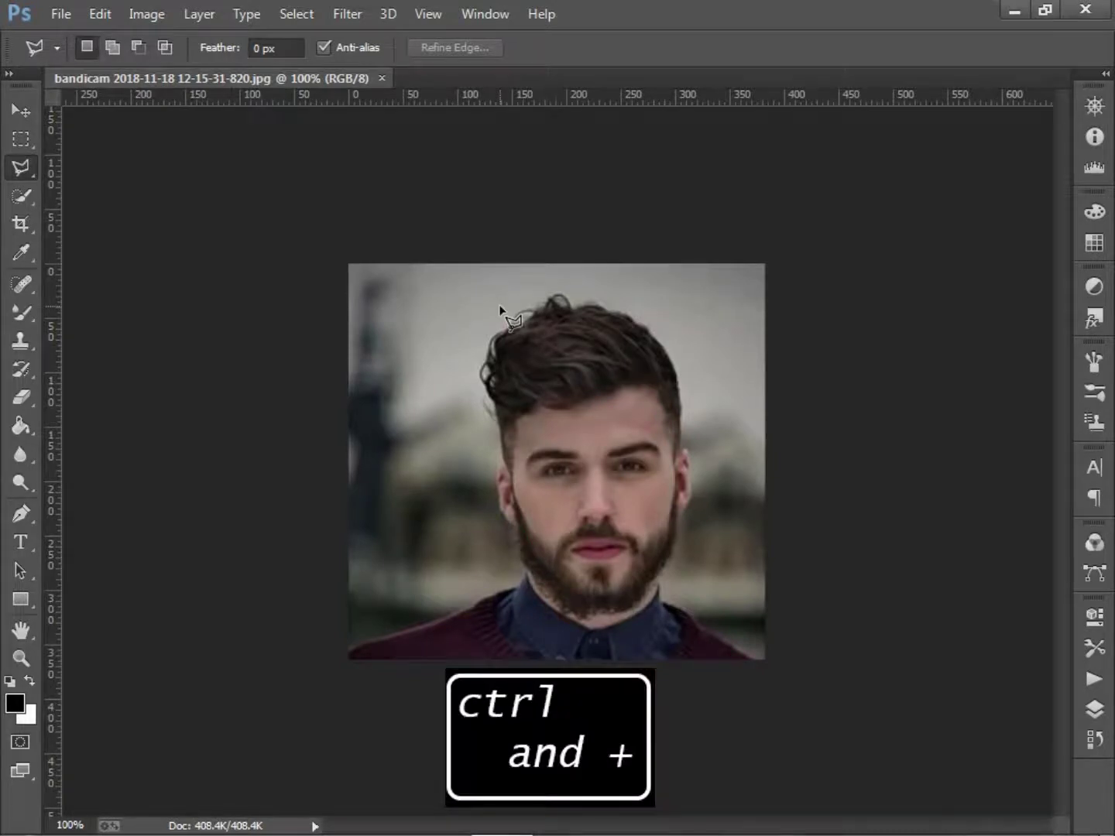
Zoom to 300% and trace the outline up the left hair and across the top of the head
key(ctrl+plus)
key(ctrl+plus)
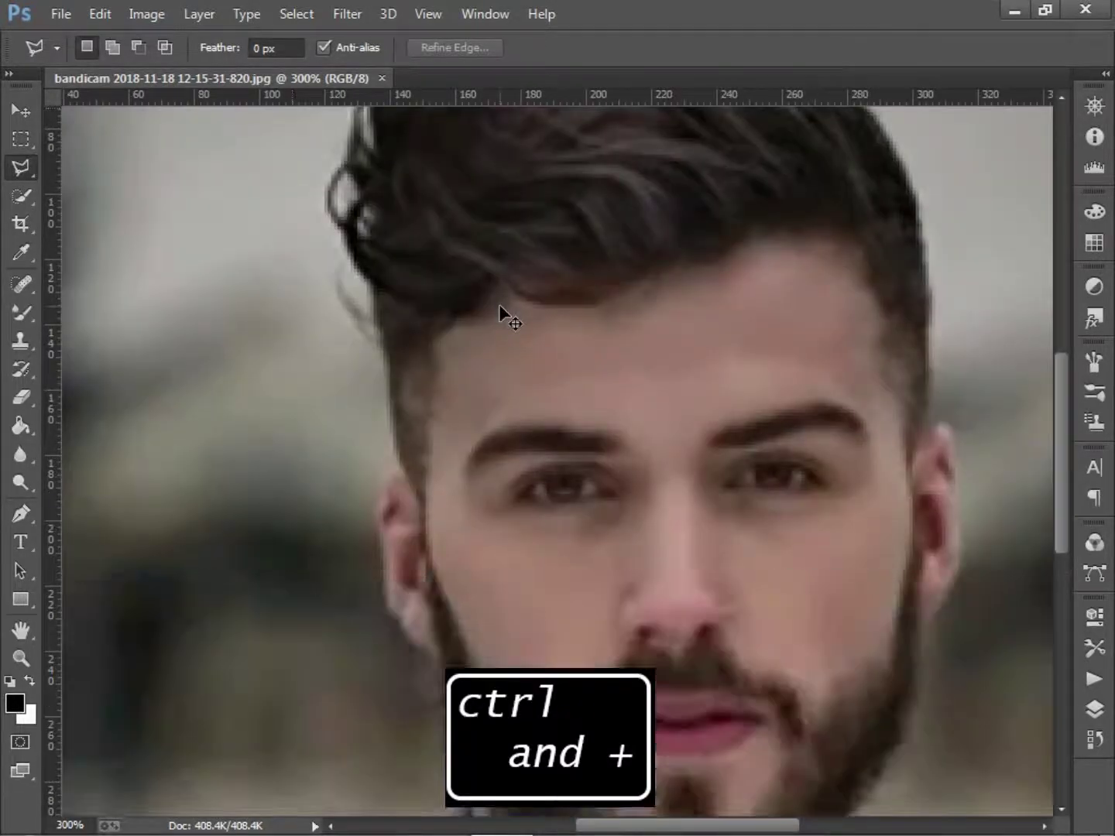
click(390, 472)
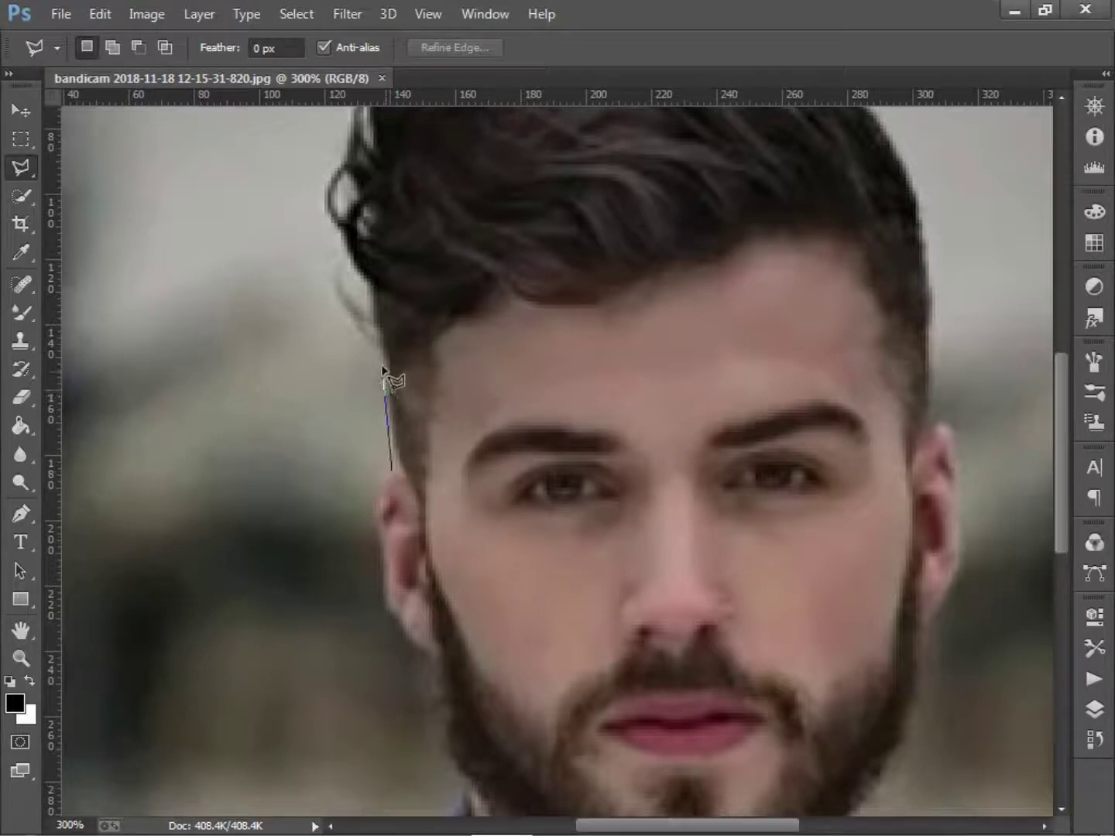
click(378, 358)
click(338, 271)
click(319, 228)
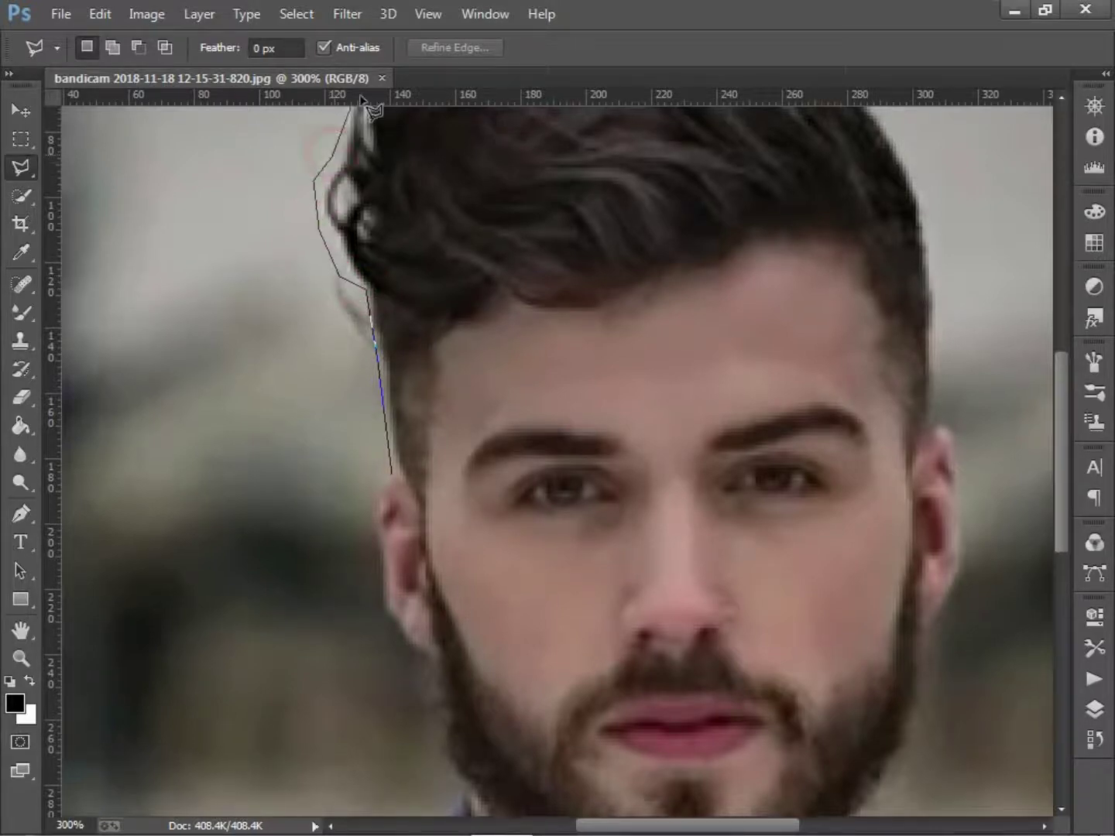
scroll(371, 155, up, 5)
click(358, 649)
click(398, 622)
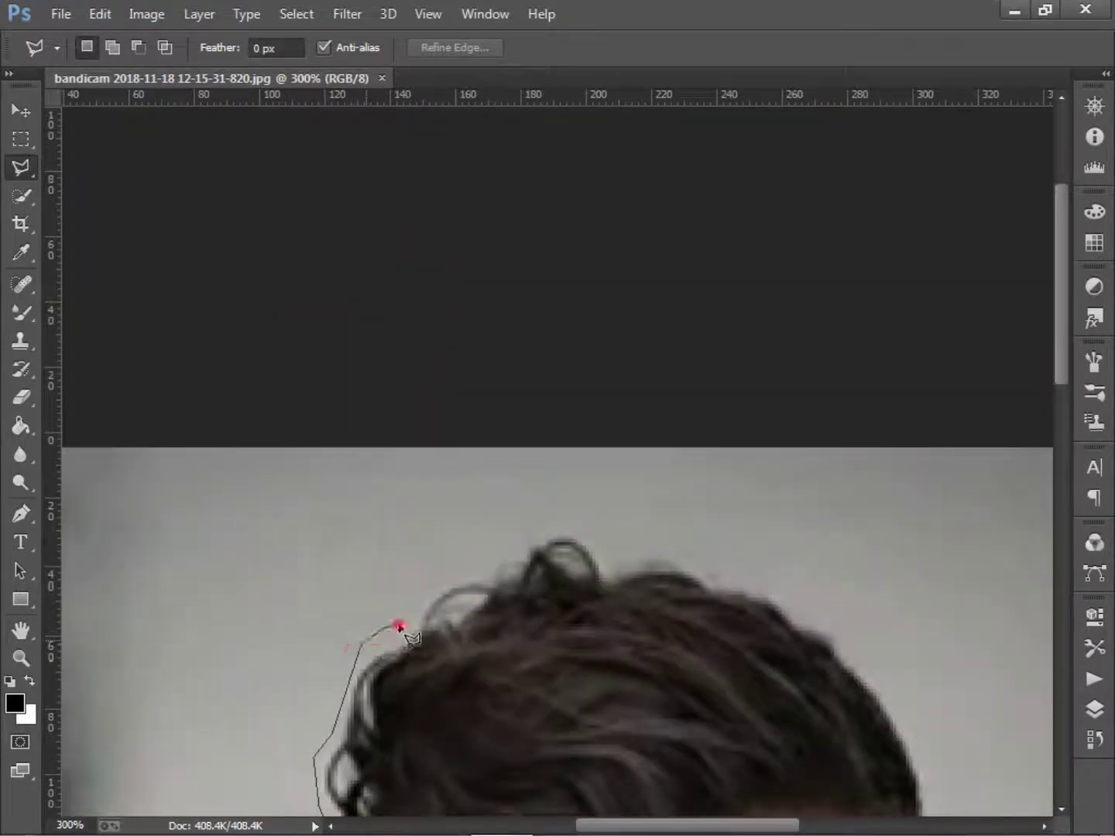
click(428, 575)
click(498, 576)
click(517, 532)
click(574, 524)
click(617, 554)
click(629, 560)
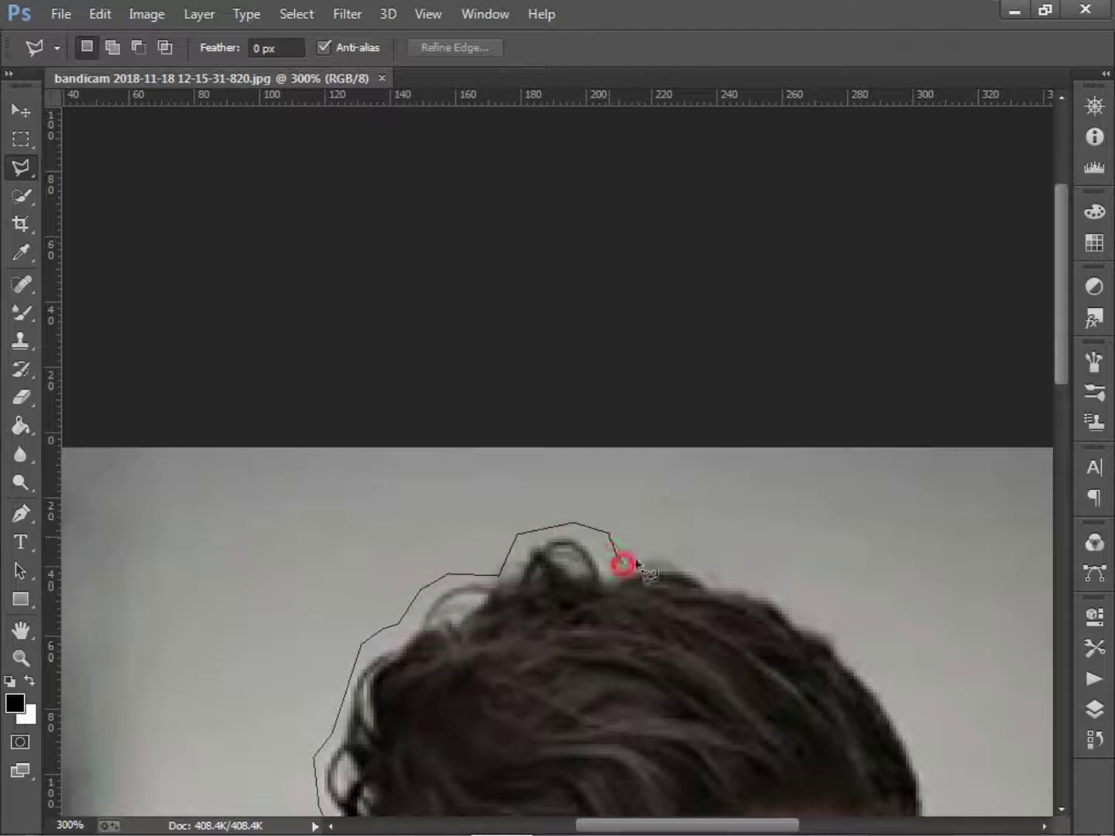
click(724, 555)
click(772, 583)
click(834, 634)
click(865, 646)
click(889, 668)
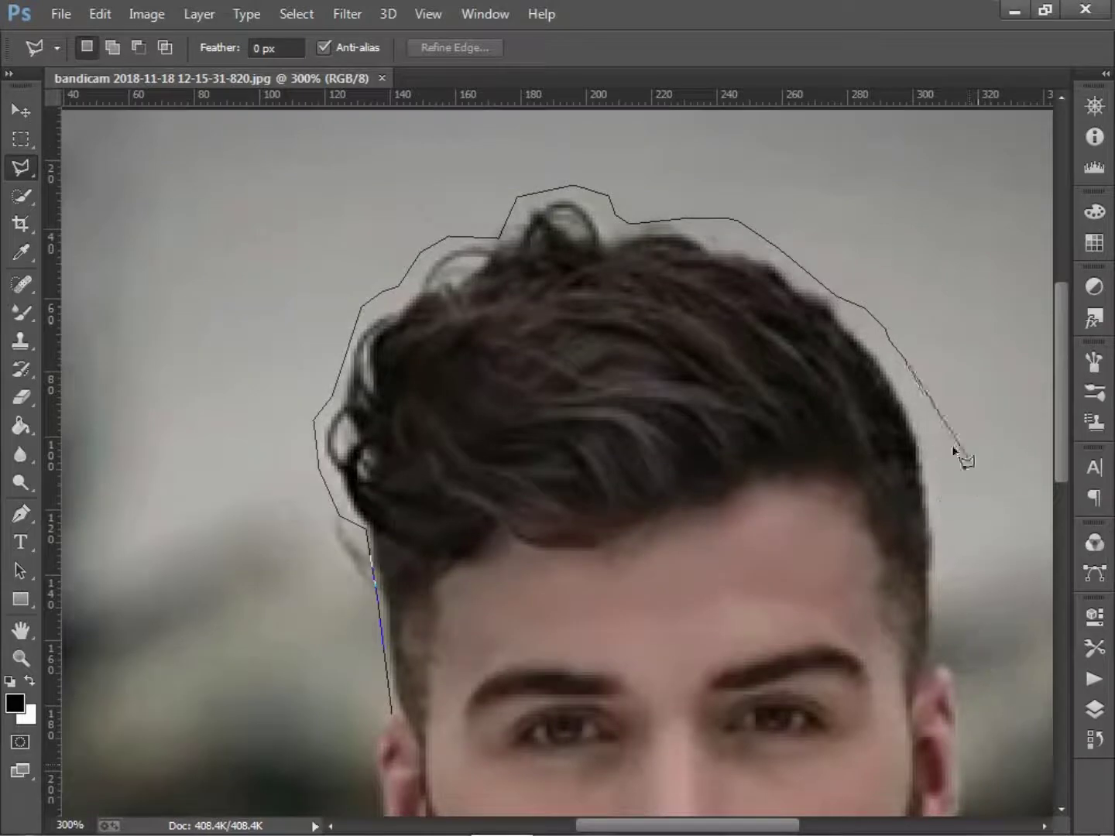
Continue the outline down the right side of the hair, past the right ear, along the jaw
click(932, 429)
click(938, 467)
click(949, 568)
click(944, 651)
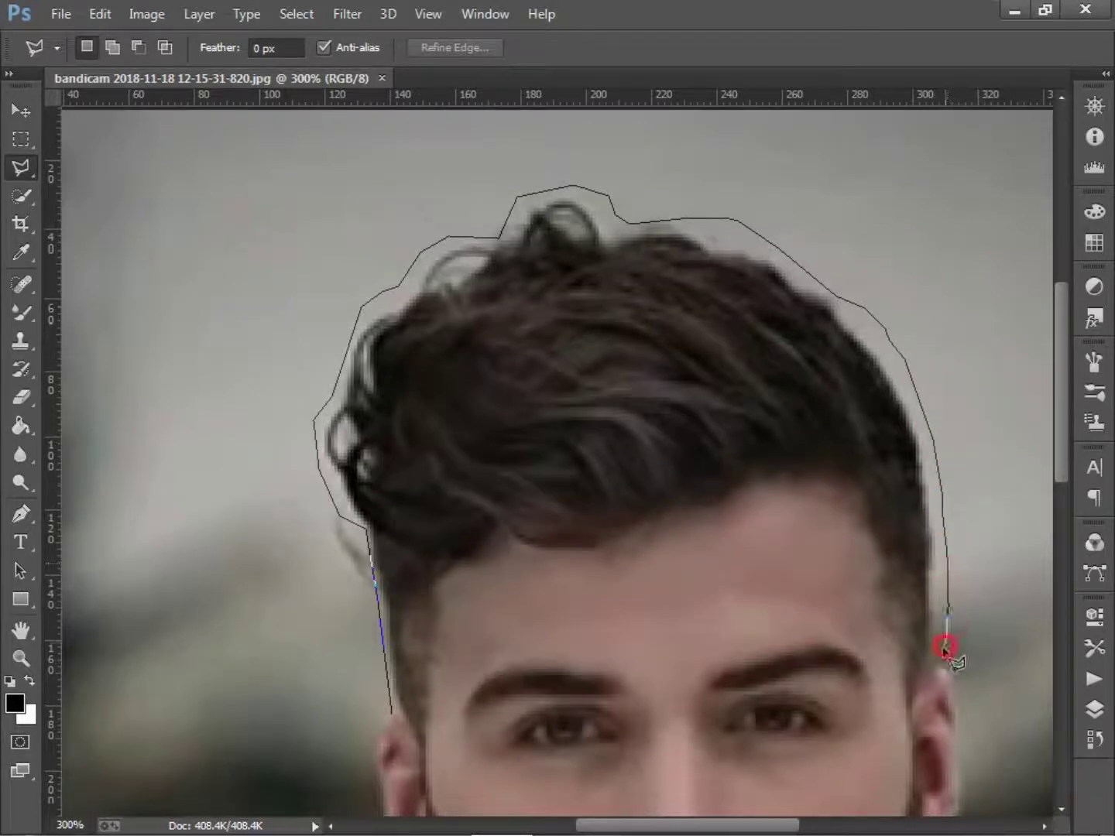
click(957, 664)
click(970, 744)
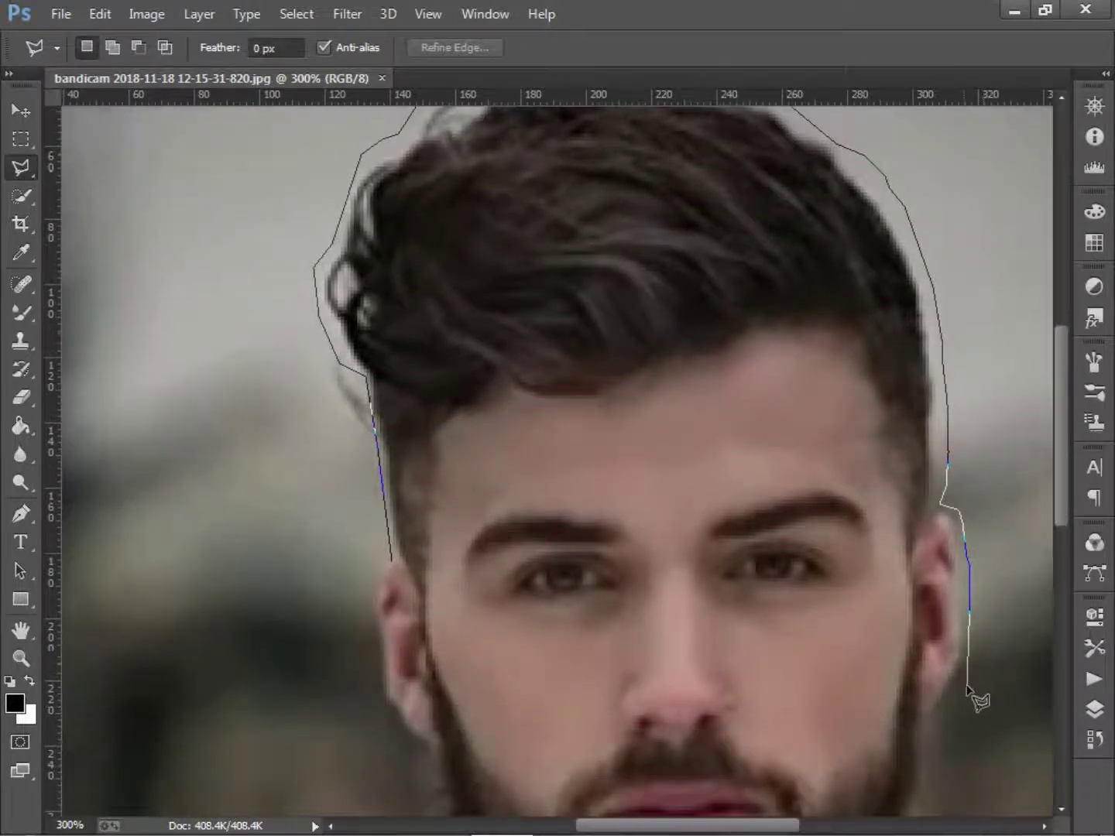
click(958, 705)
click(935, 736)
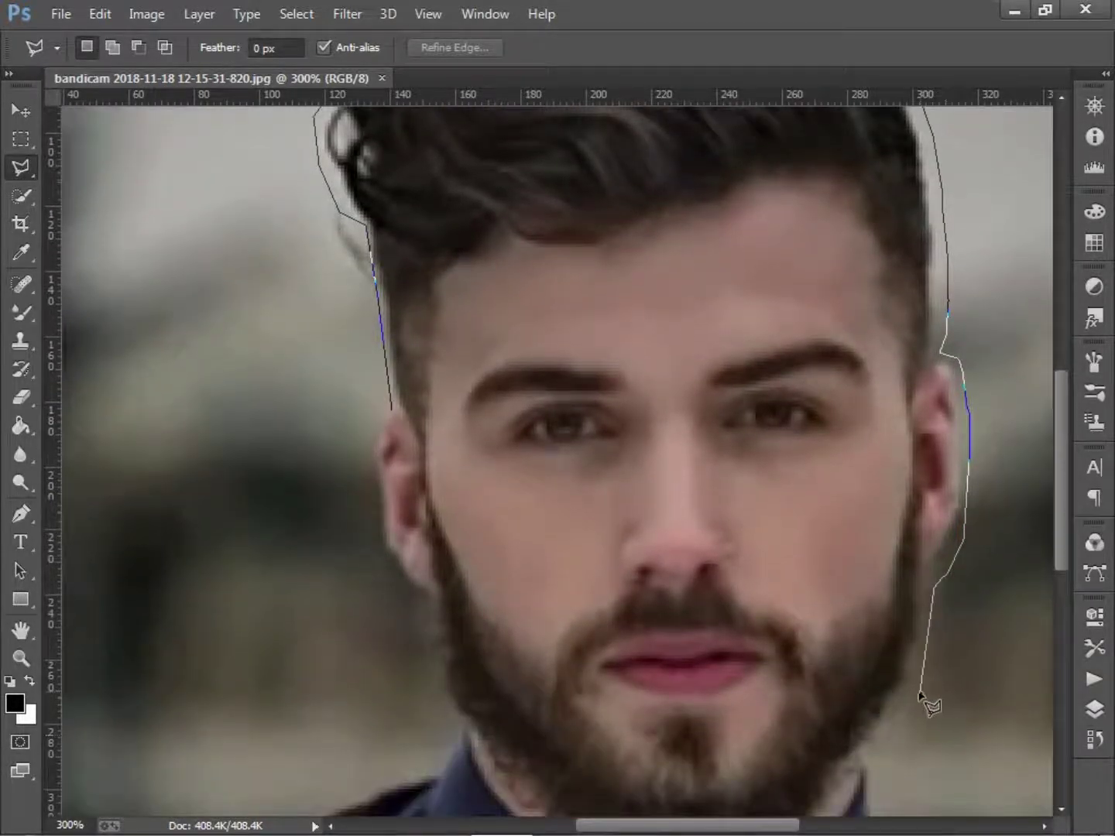
click(912, 707)
click(881, 766)
click(845, 796)
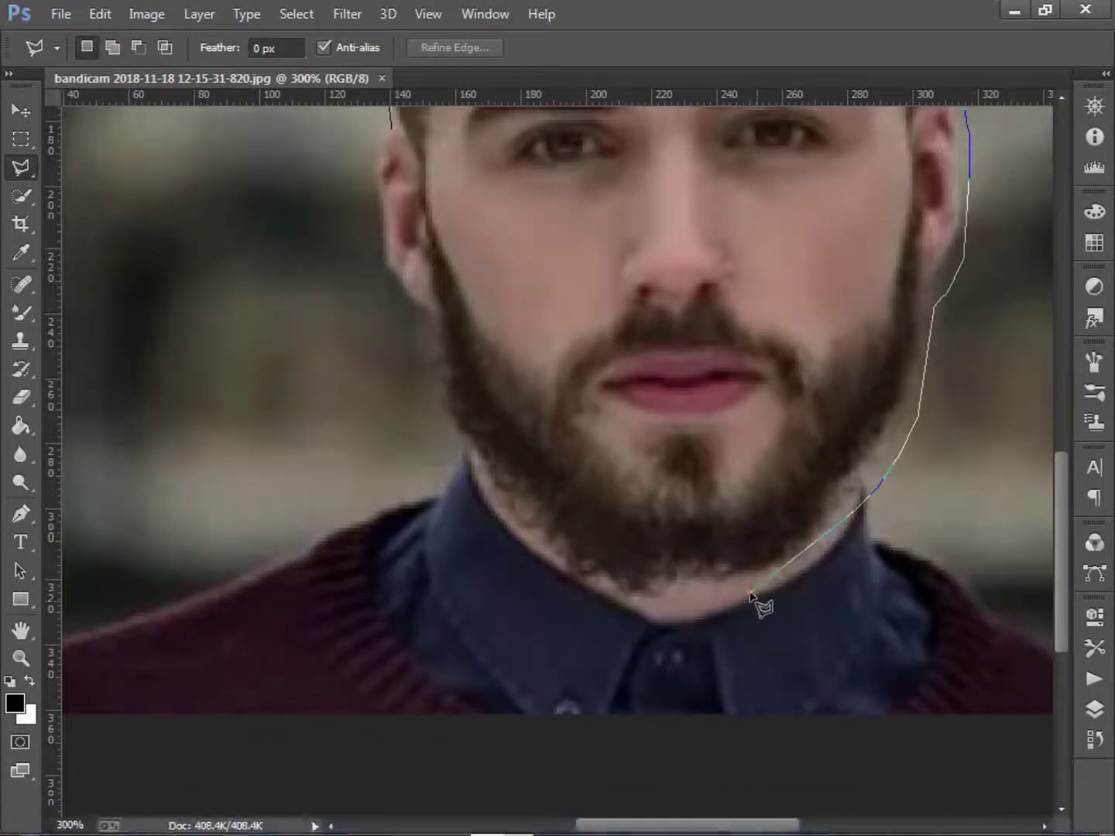
Trace along the beard bottom, up the left jaw and ear, and close the selection
click(750, 591)
click(644, 591)
click(550, 555)
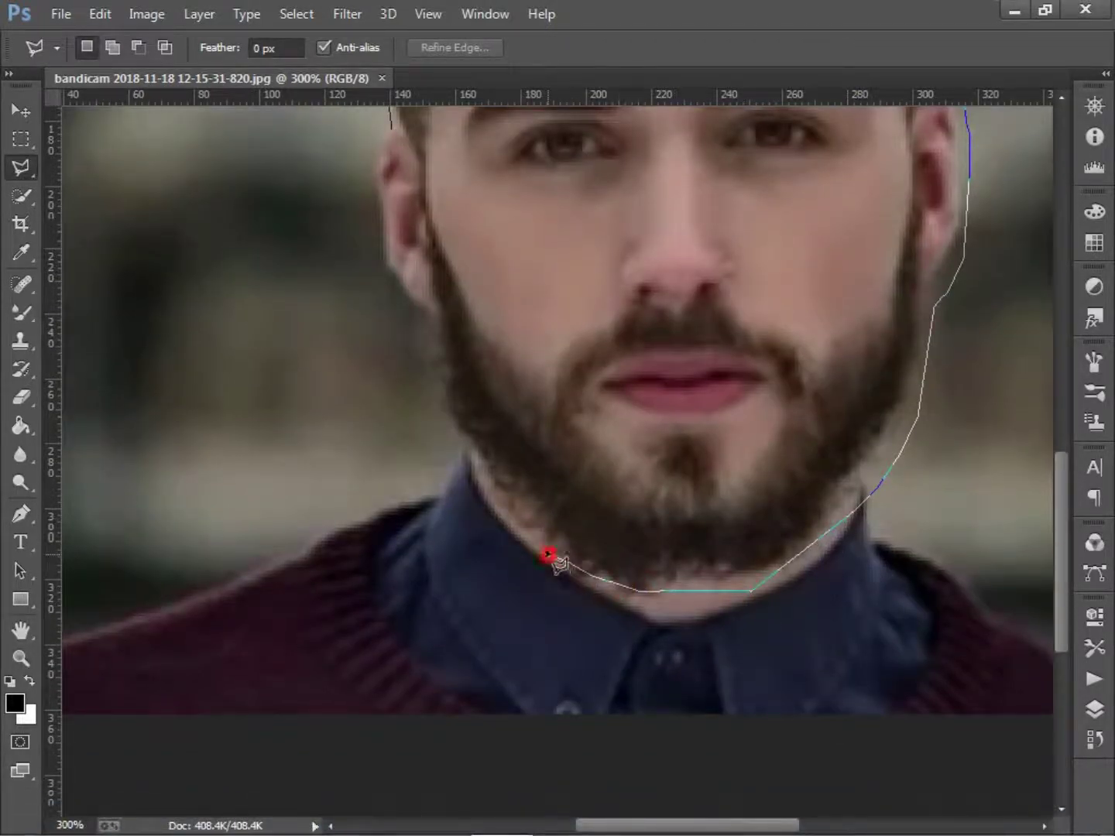
click(469, 456)
click(443, 406)
click(425, 353)
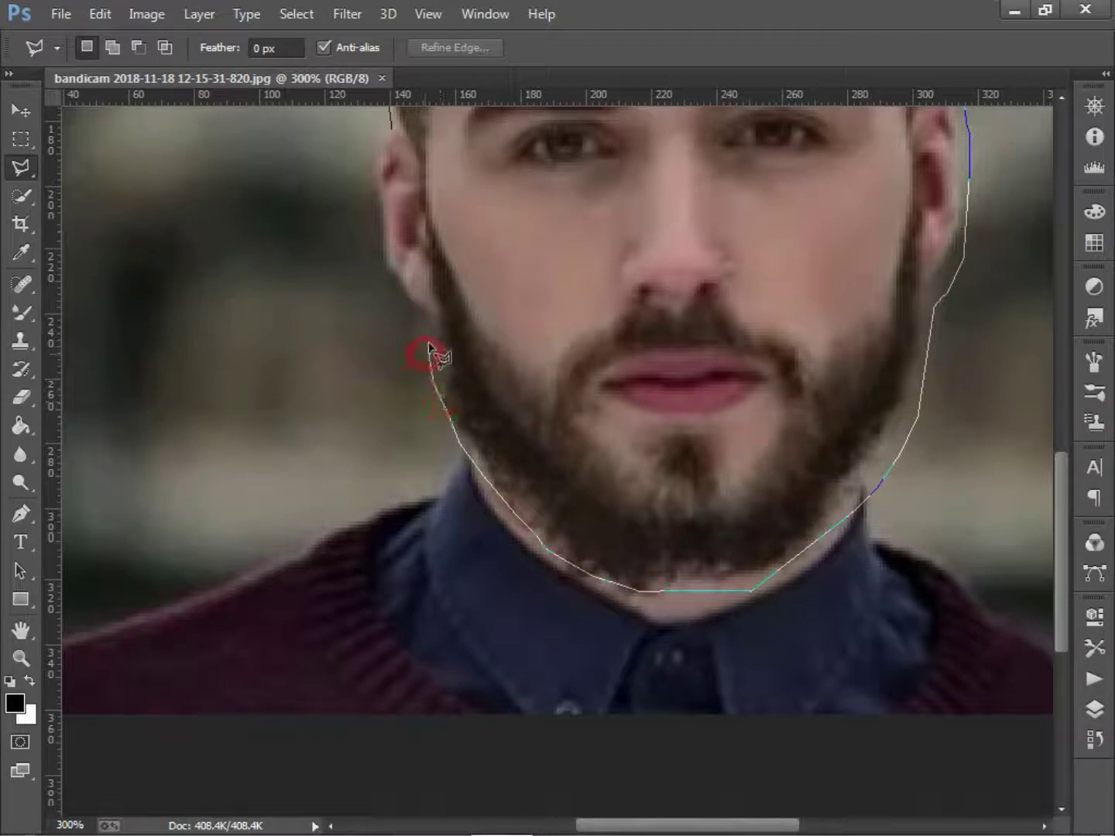
click(392, 298)
click(369, 261)
click(368, 212)
click(371, 154)
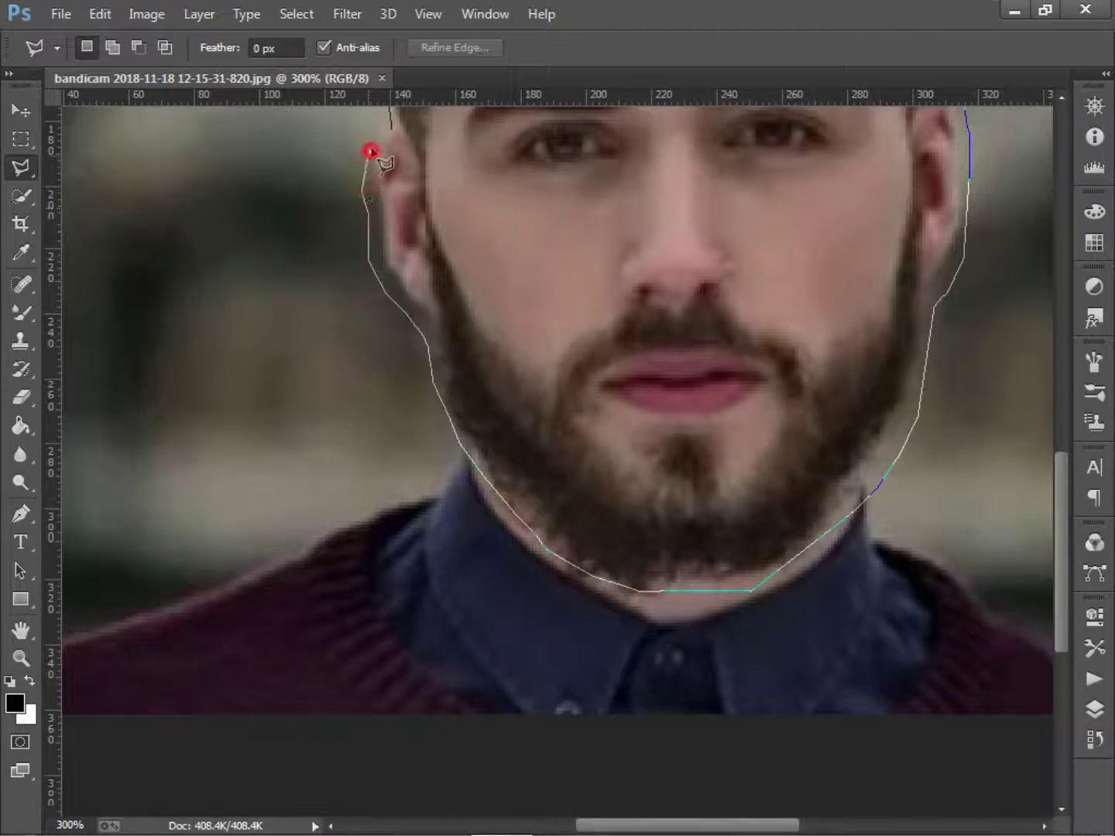
double_click(392, 131)
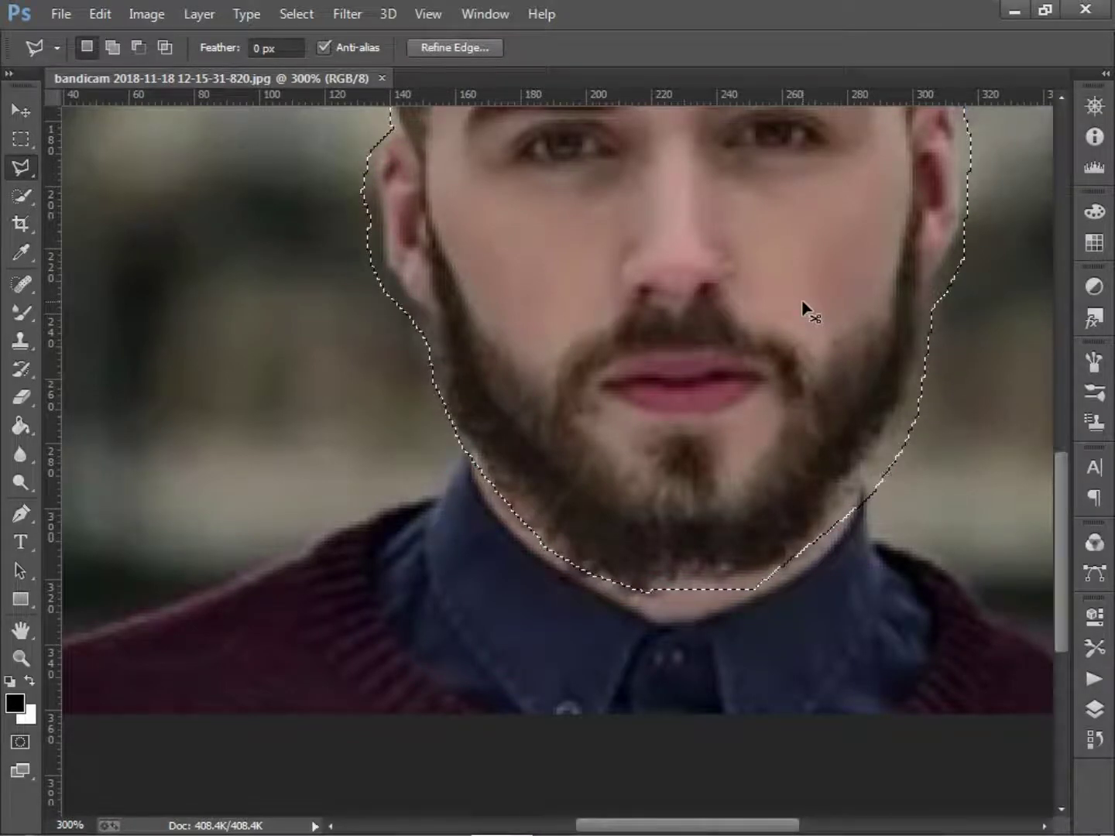
Zoom back out to 100% and bring up the Image > Adjustments list
key(ctrl+minus)
key(ctrl+minus)
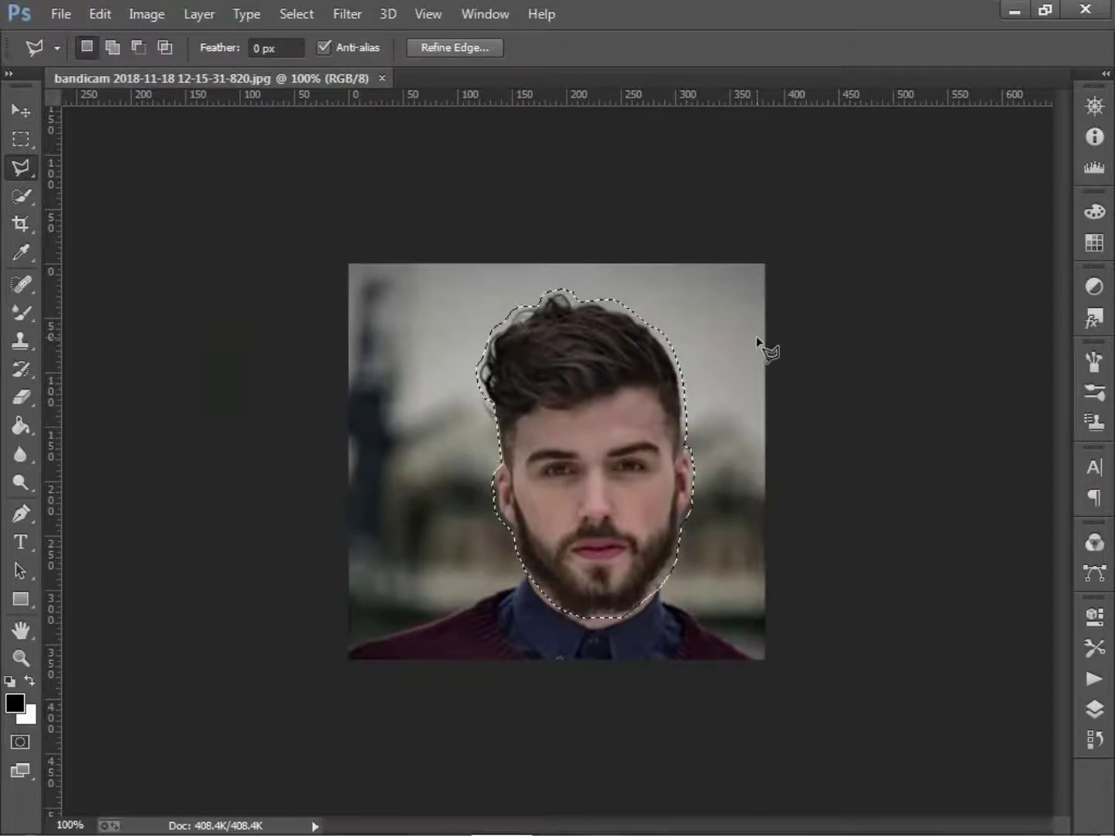
click(158, 25)
mouse_move(180, 69)
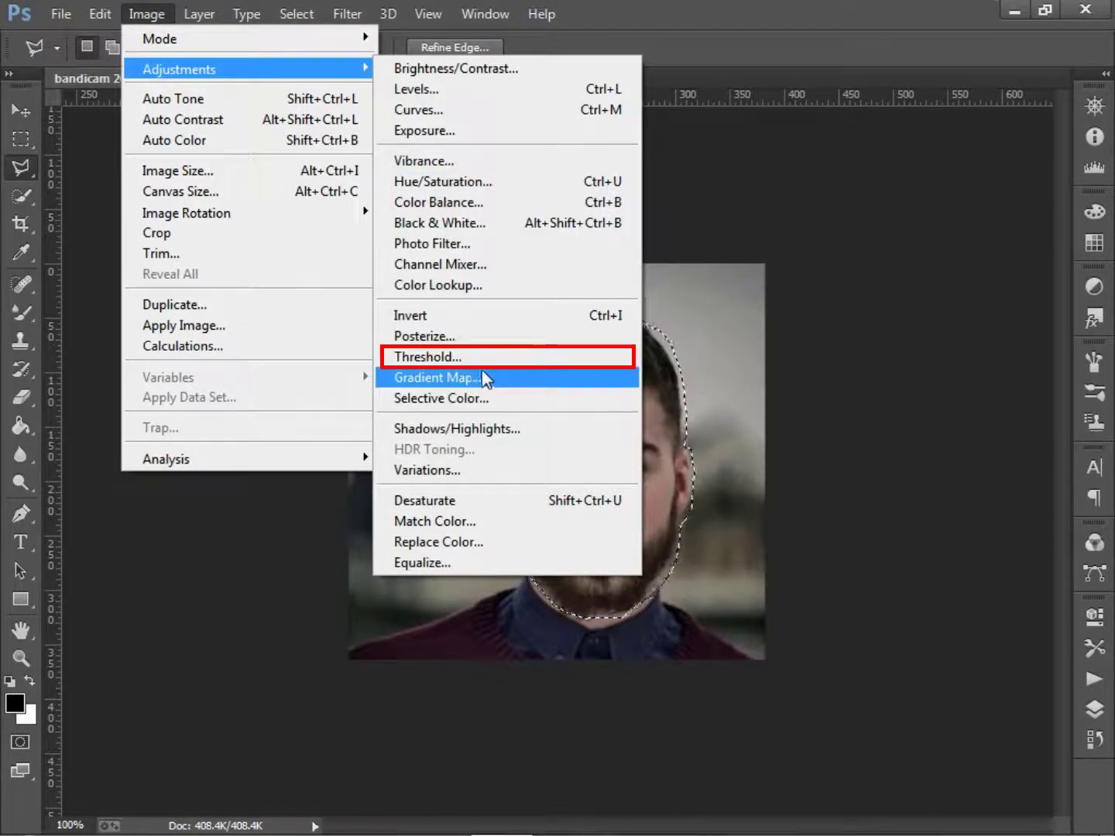
Apply Threshold to the selected head, entering 76 as the Threshold Level
click(462, 359)
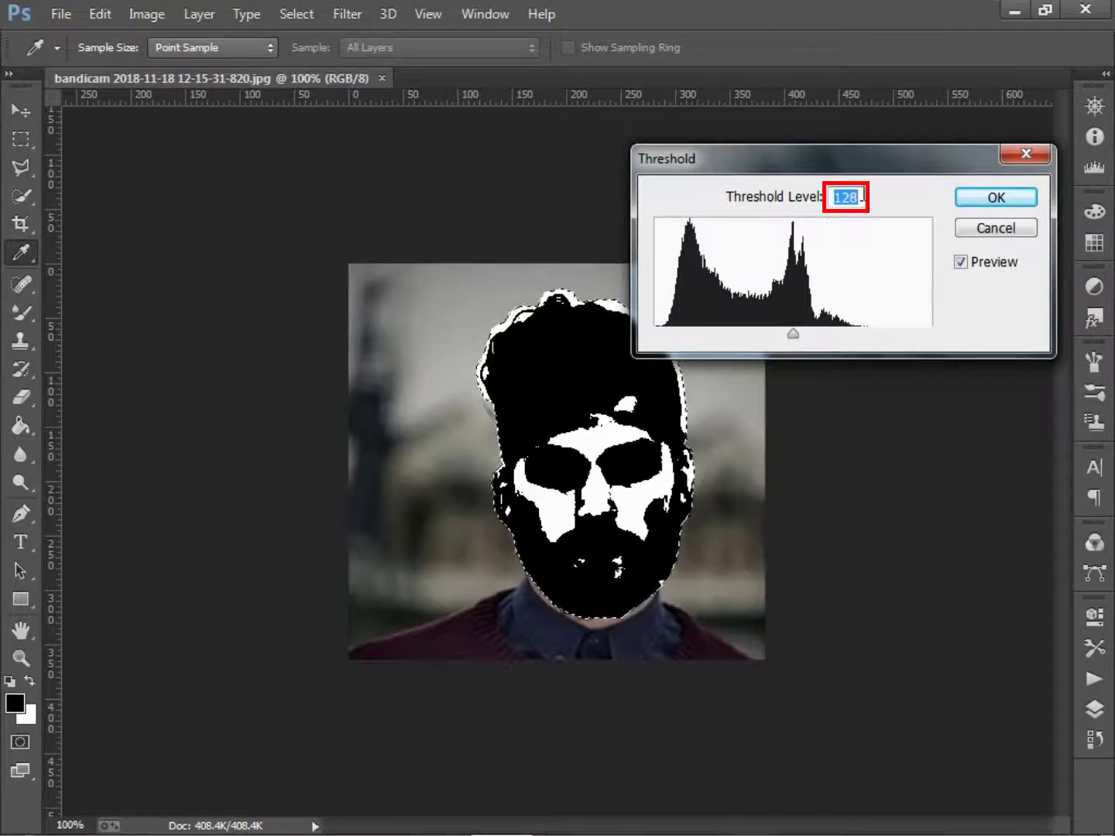
key(BackSpace)
text(6)
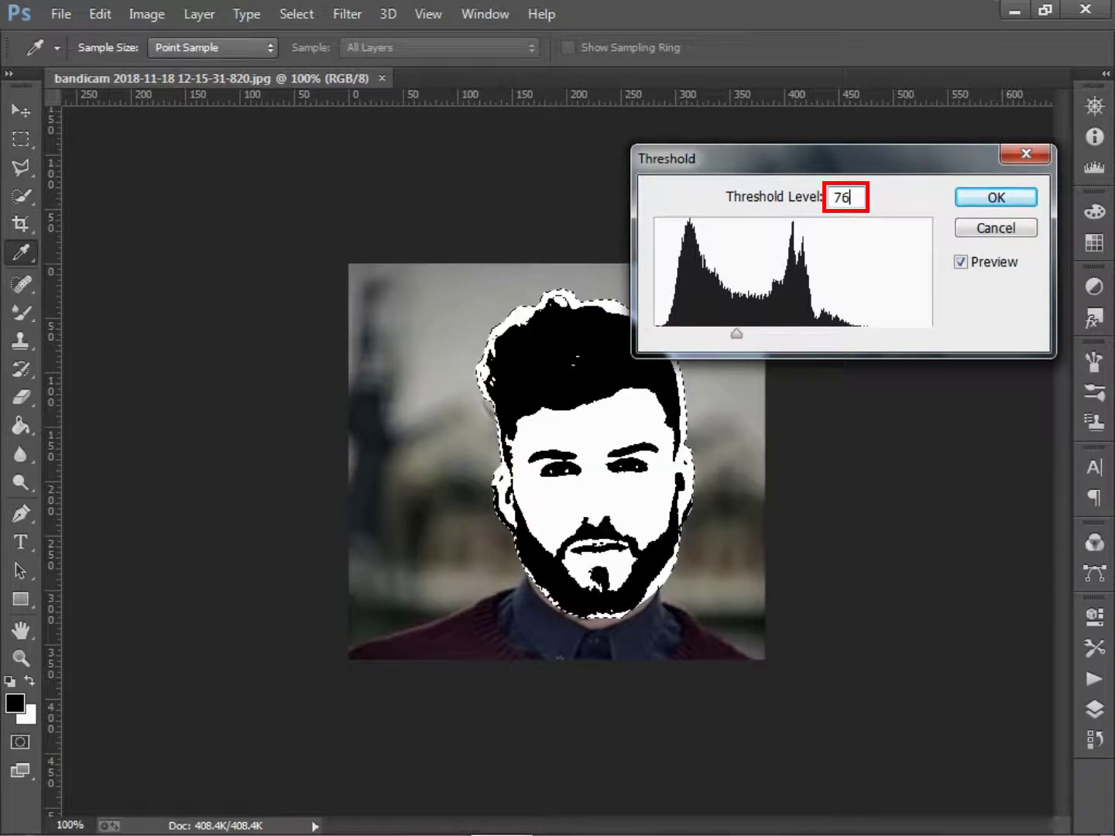
key(BackSpace)
text(76)
key(BackSpace)
key(BackSpace)
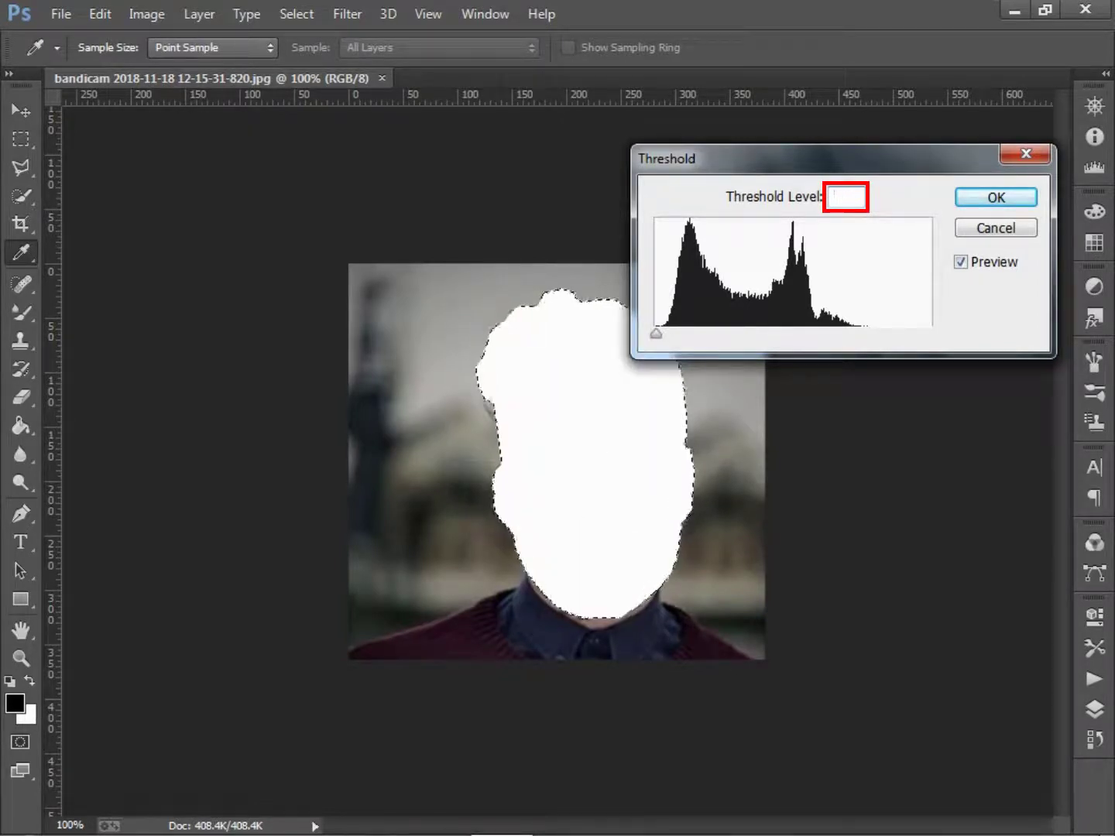
text(89)
key(BackSpace)
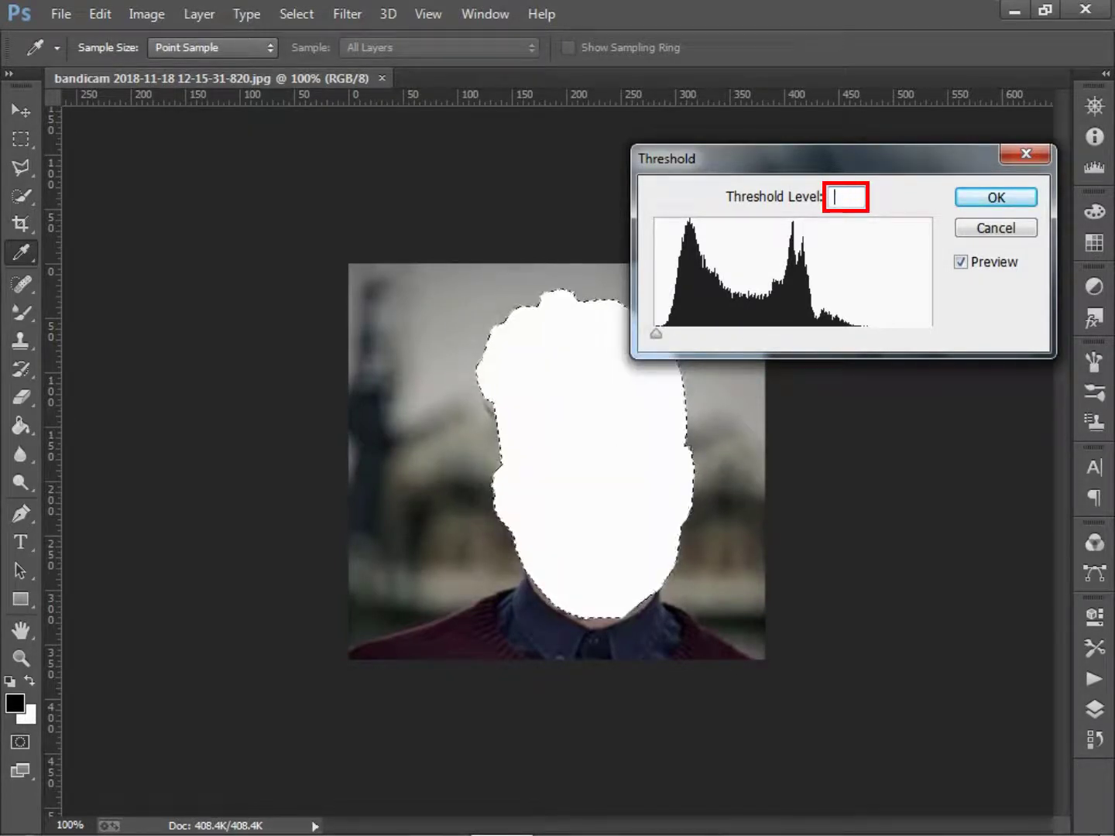
text(6)
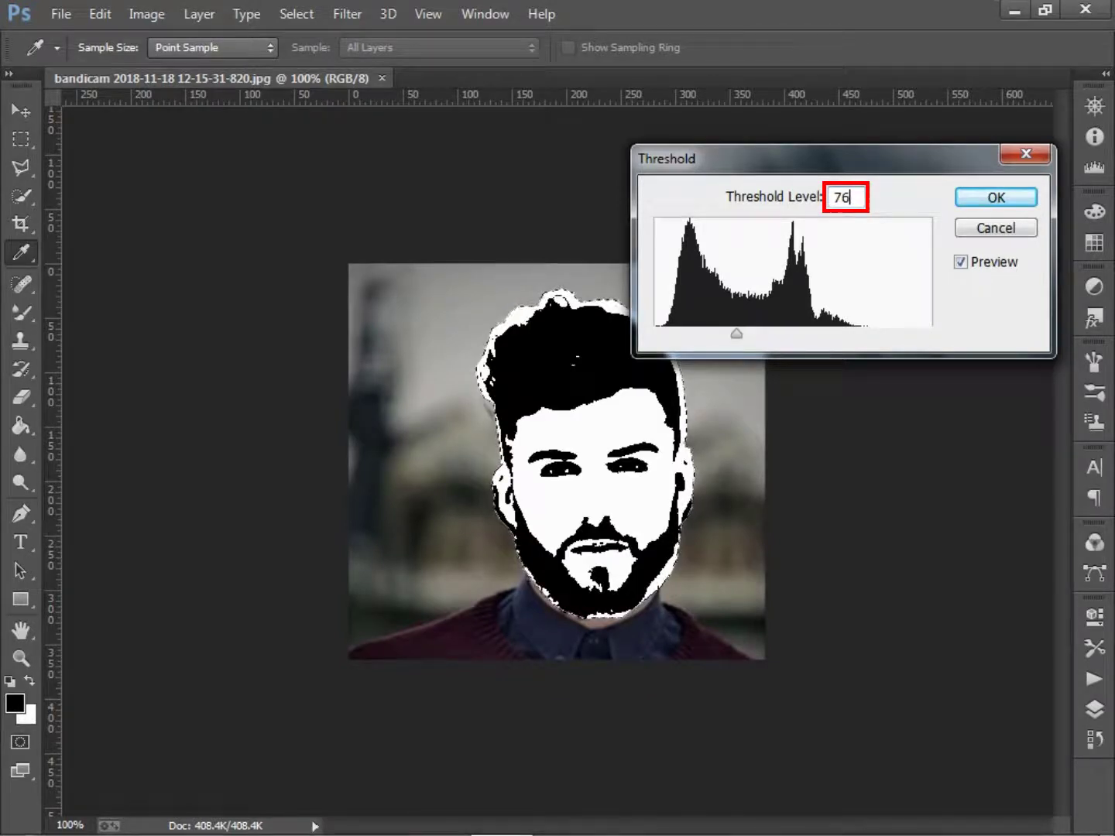
Confirm the threshold at 76, then open images (3).jpg and dock it as a second tab
click(996, 199)
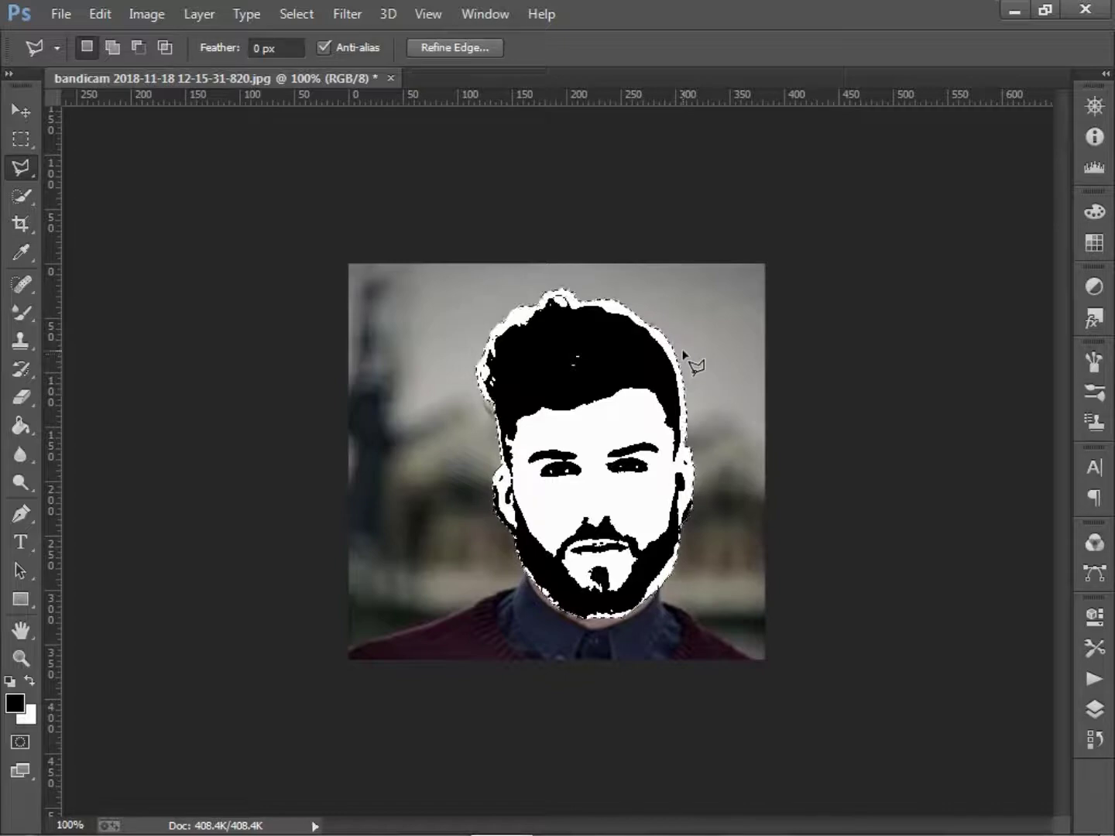
click(59, 14)
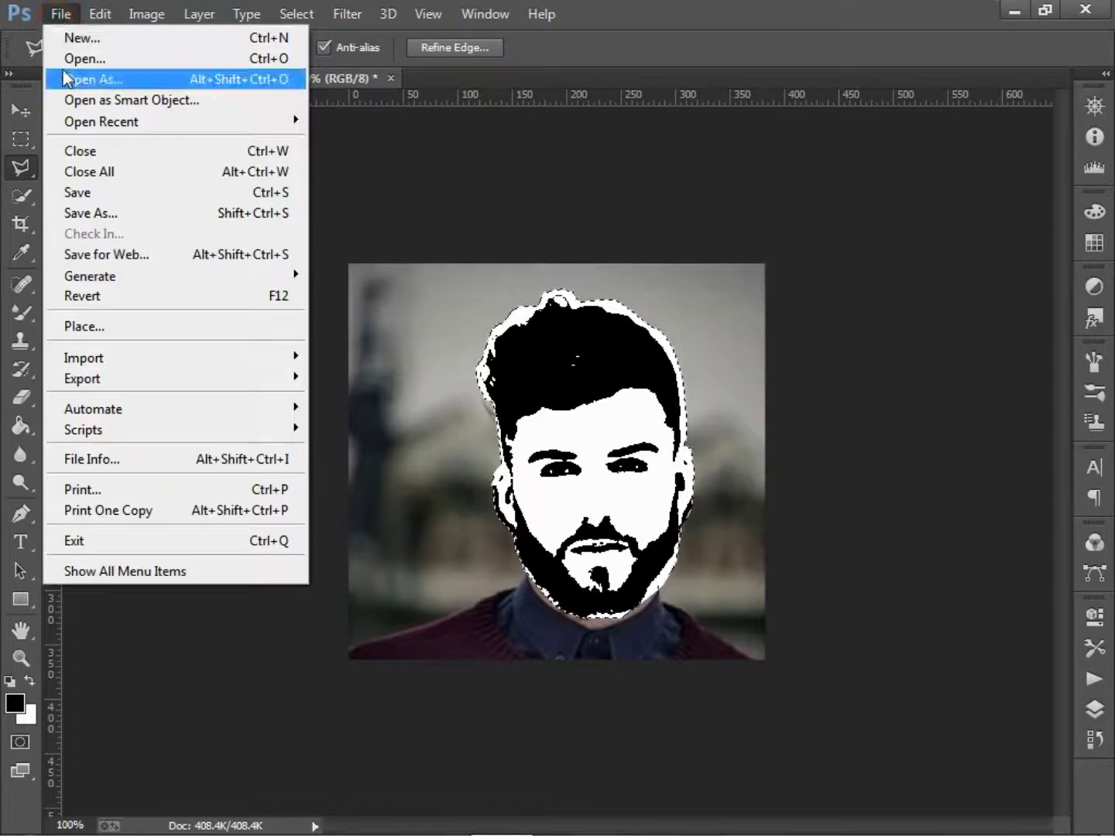
click(61, 61)
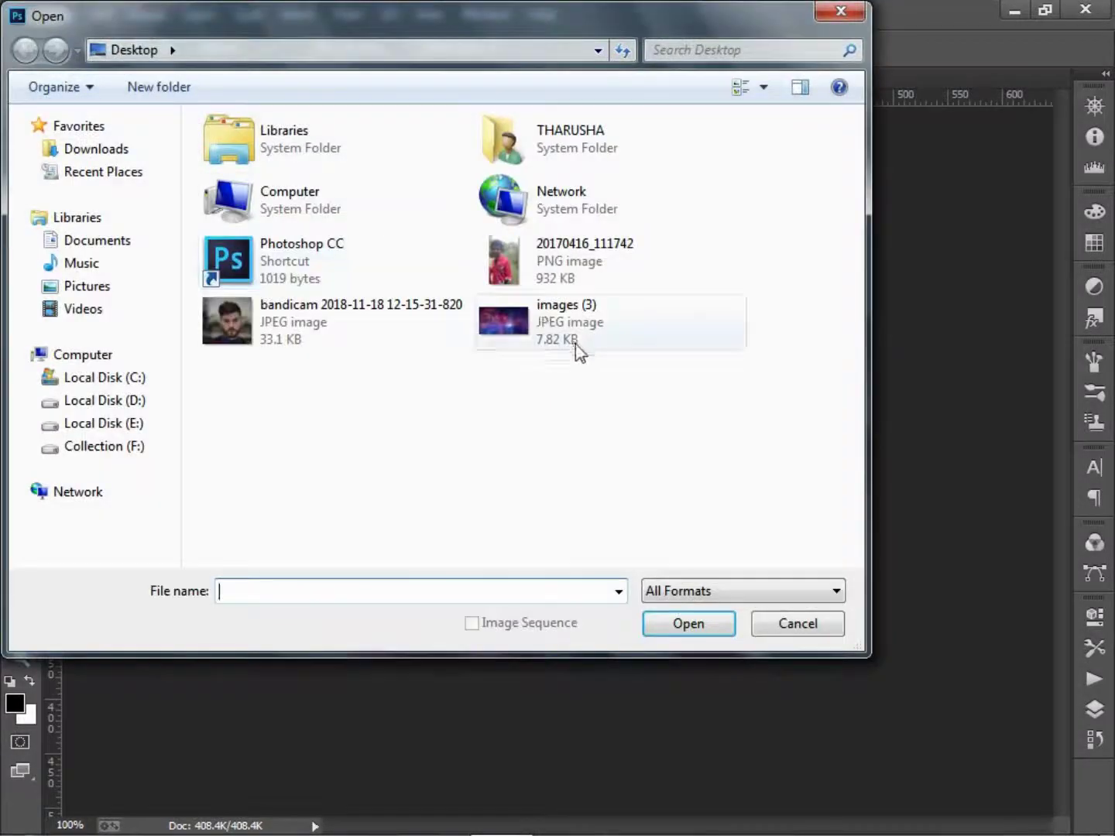
double_click(573, 341)
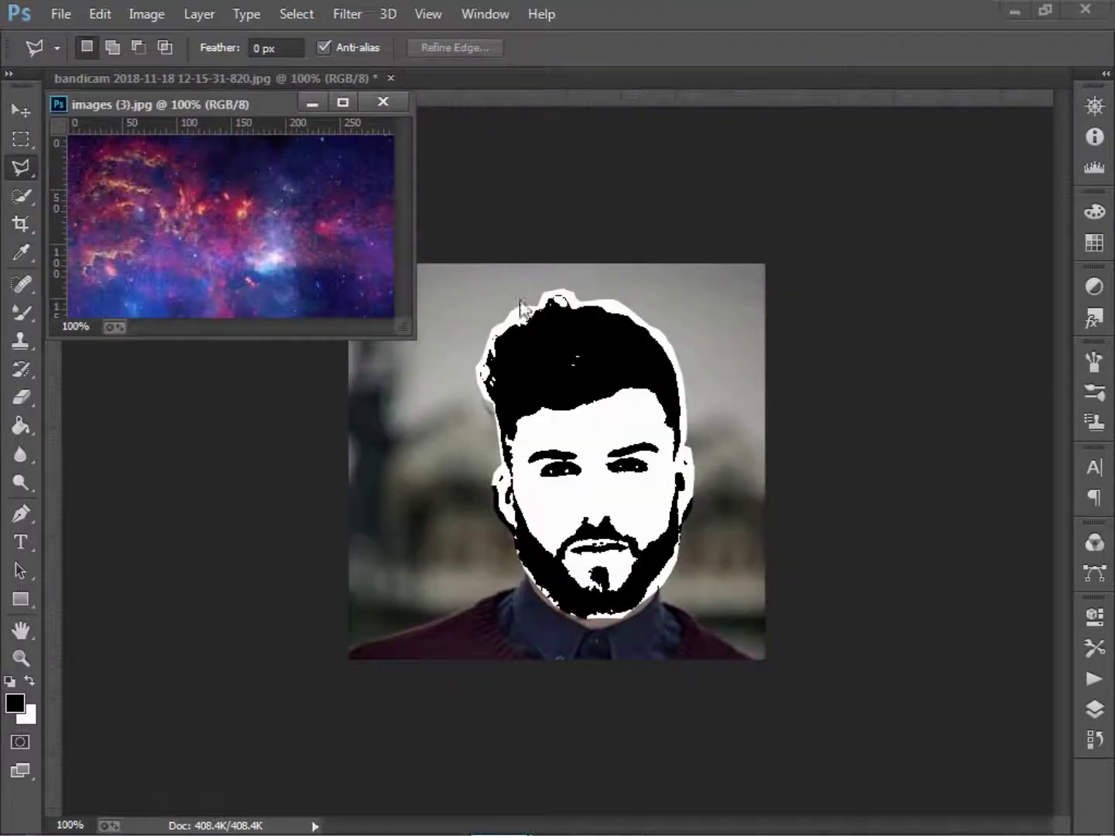
drag(288, 104, 574, 77)
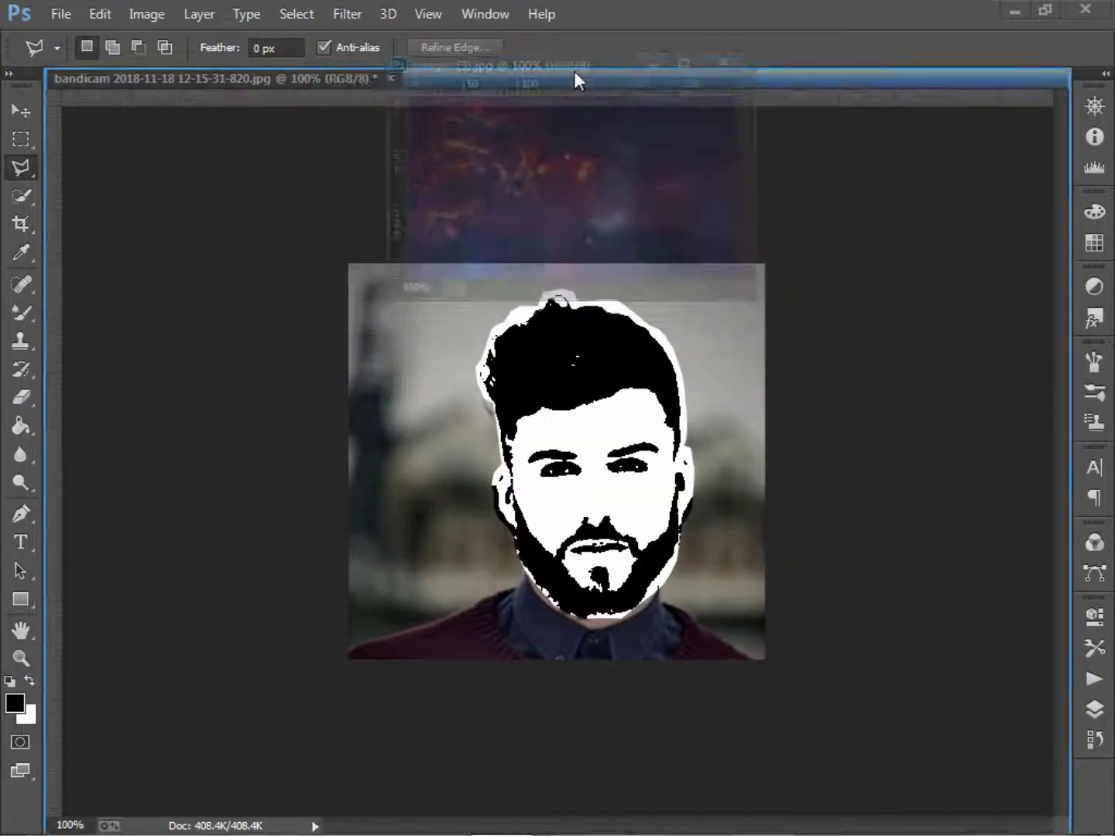
click(217, 78)
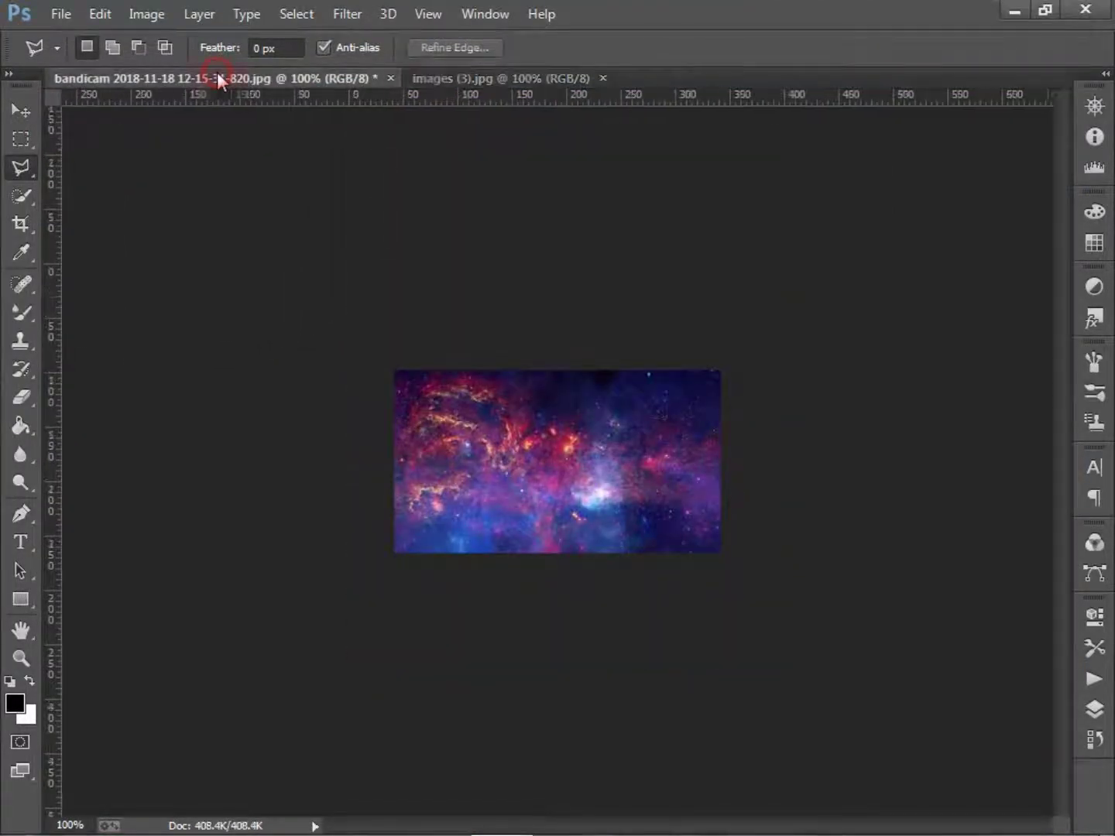
From the portrait tab, create a white 800×800 px document and dock Untitled-1 as a tab
click(58, 13)
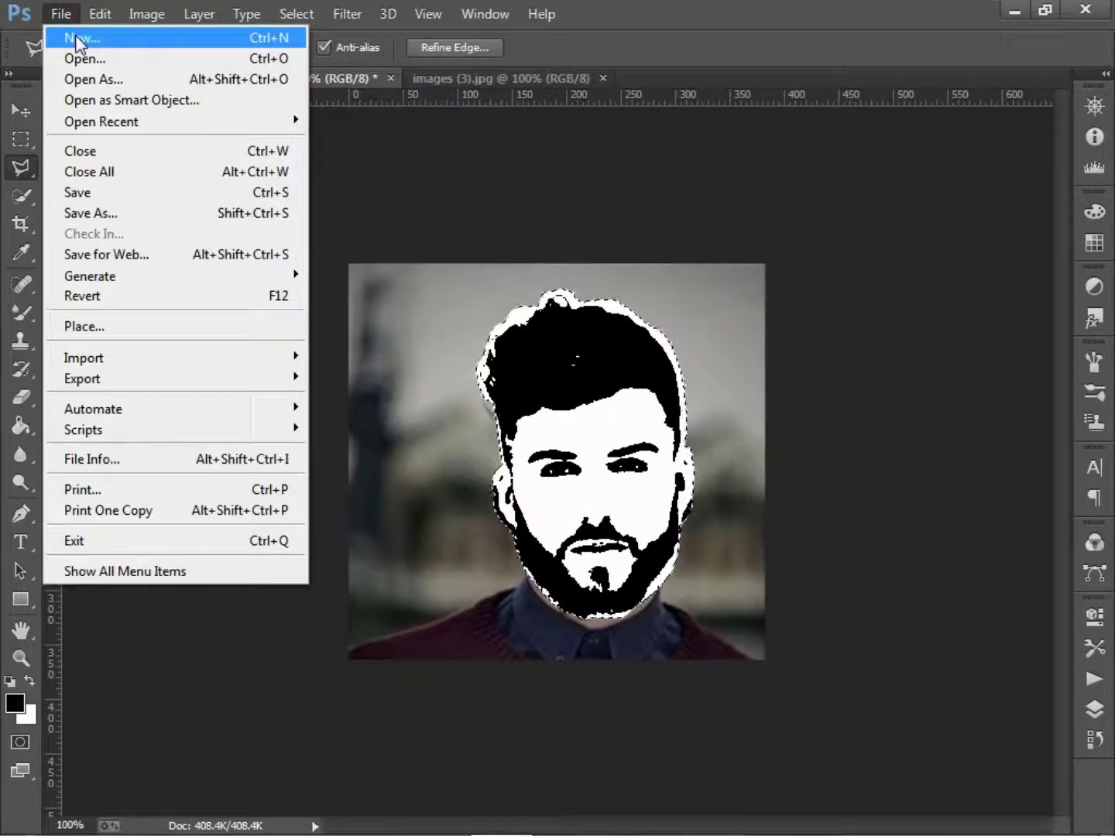
click(76, 39)
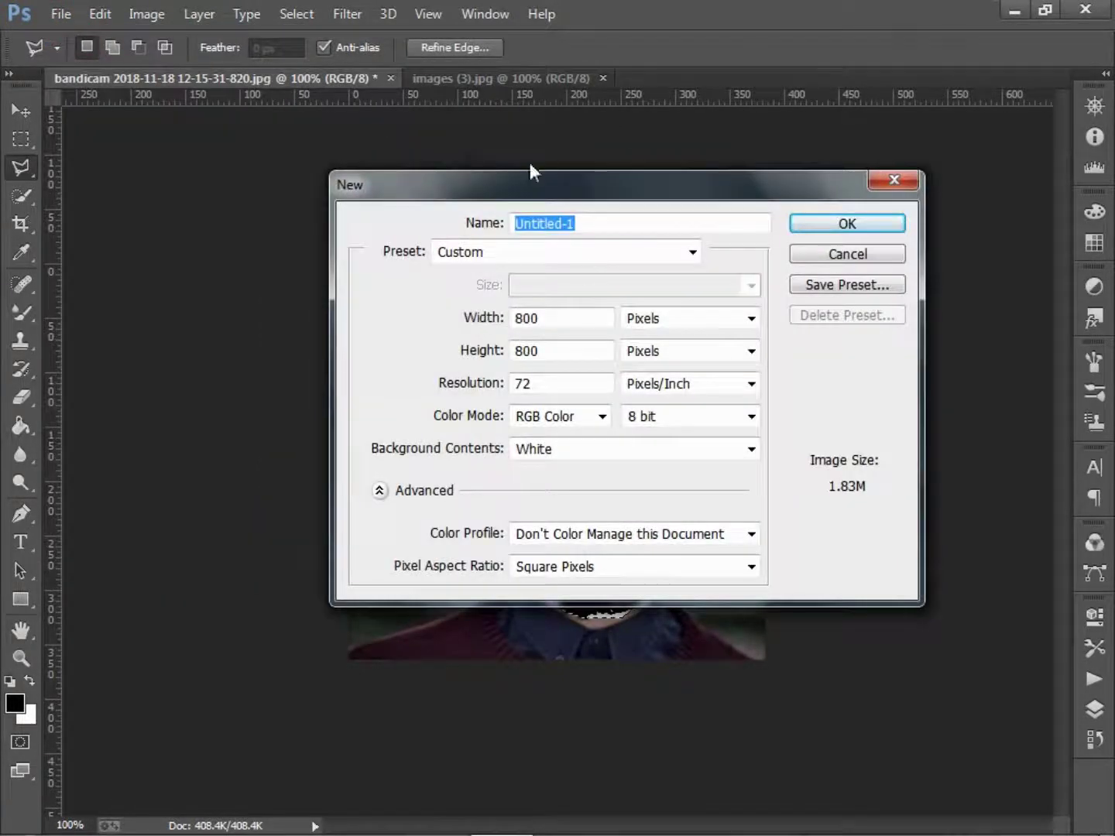
click(875, 229)
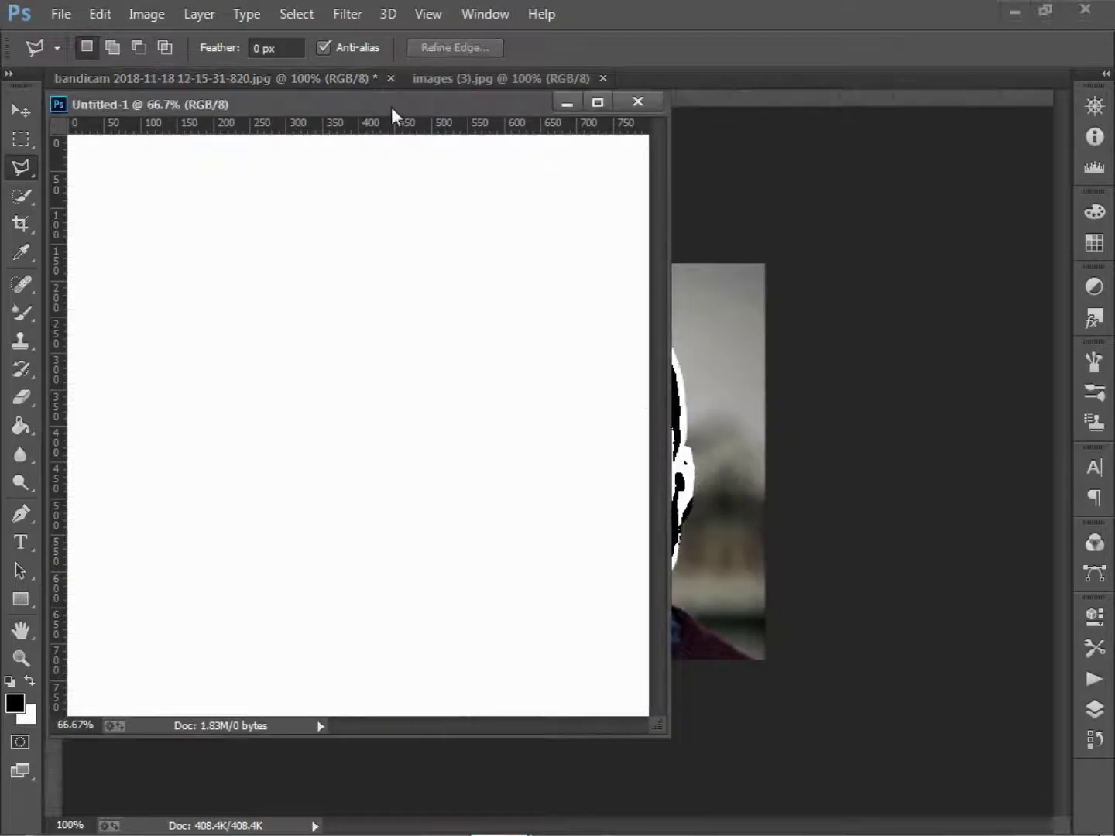
drag(391, 107, 750, 83)
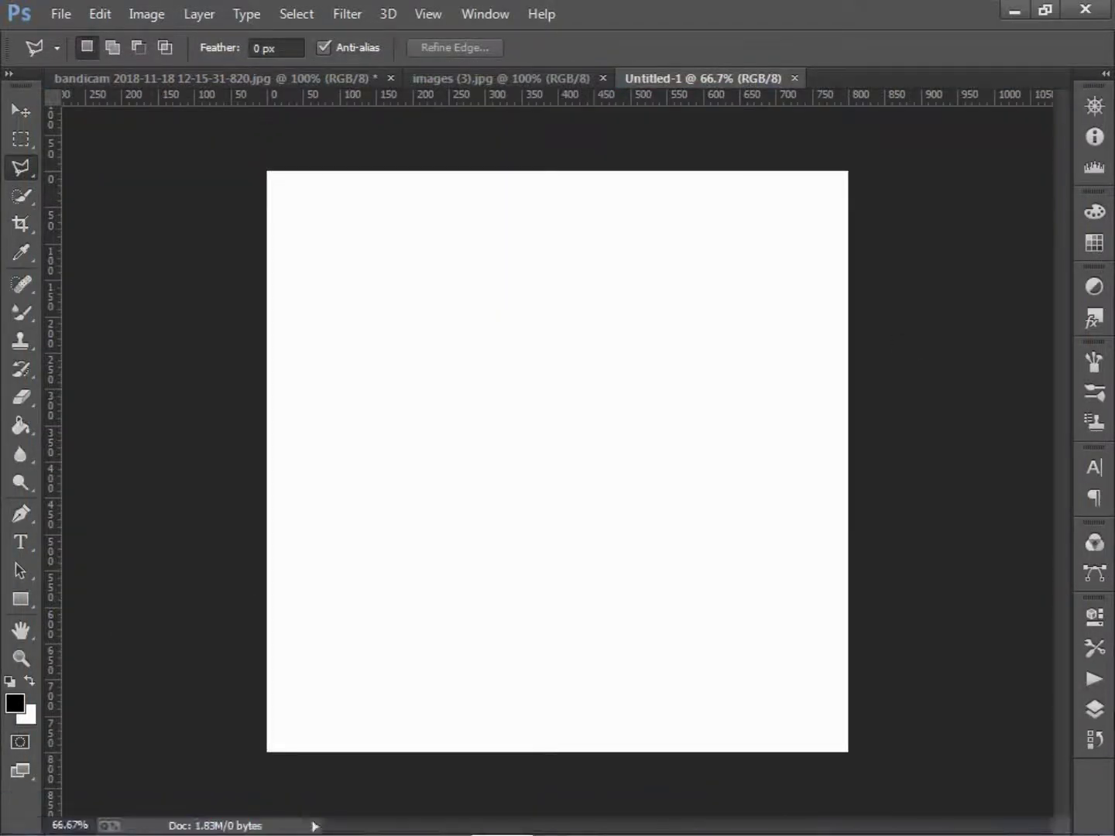
Add a gradient fill layer using the black-to-white gradient preset
click(1095, 711)
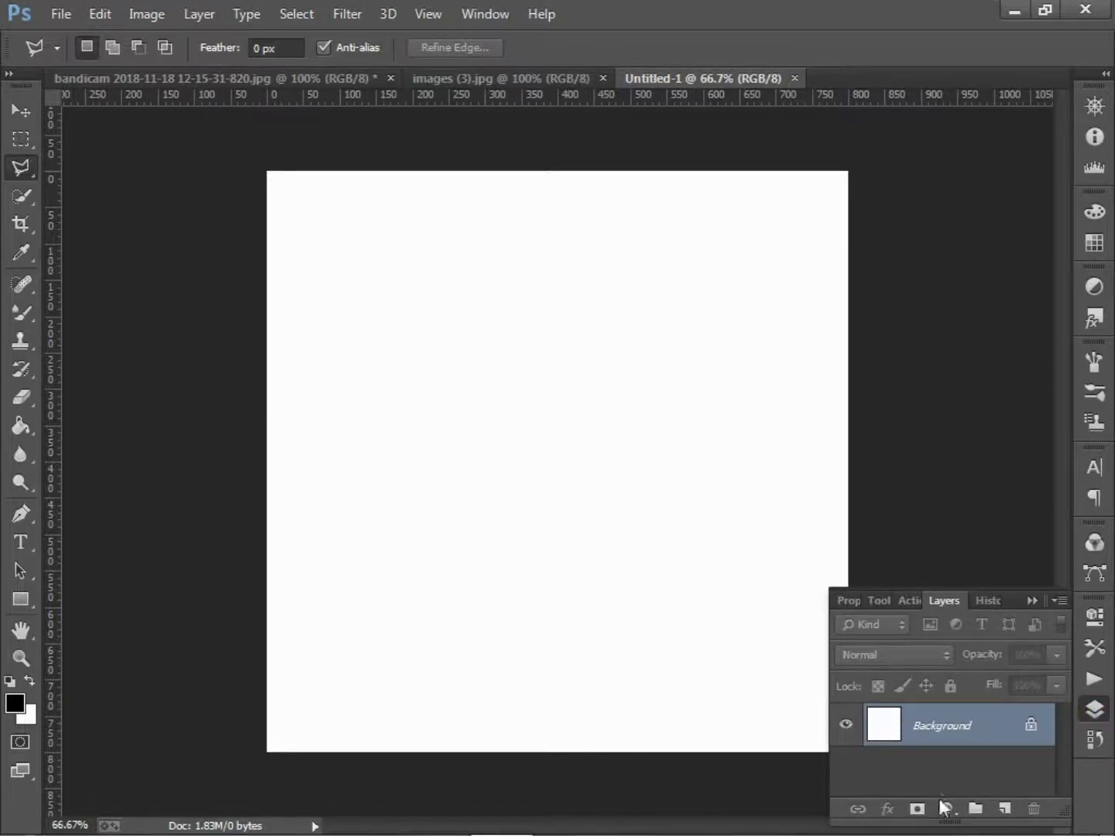
click(947, 810)
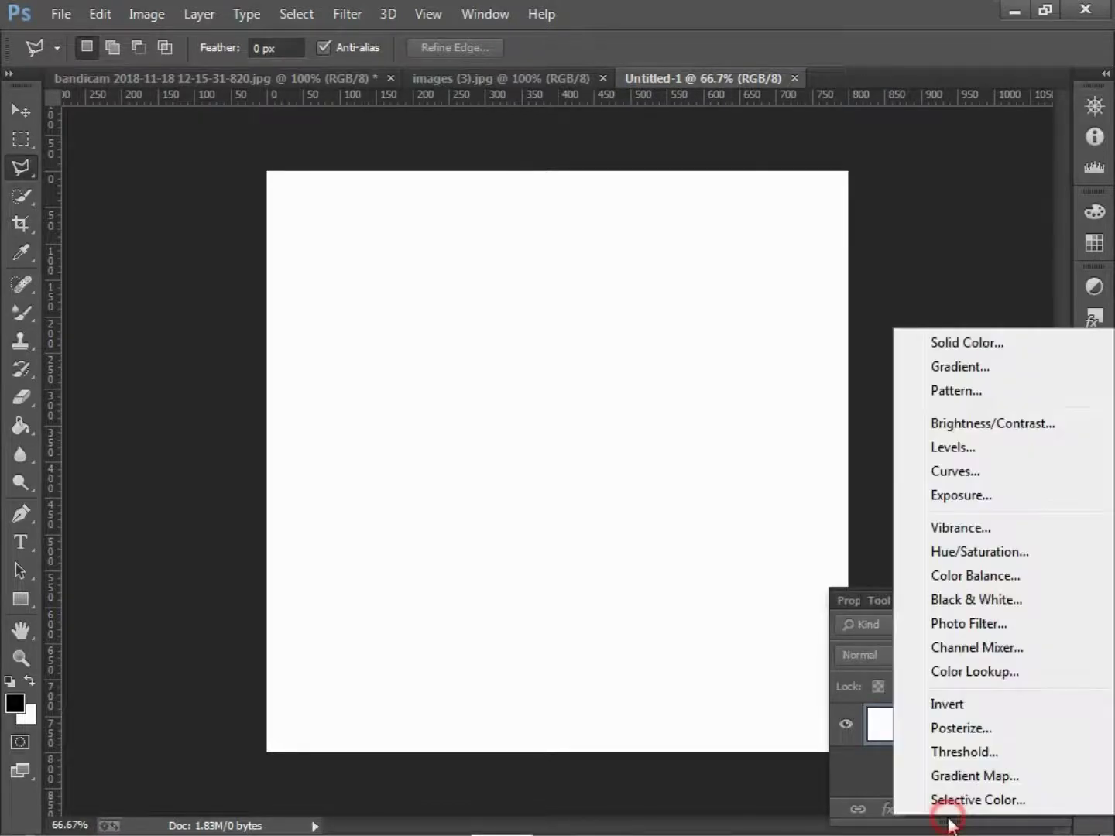
click(946, 366)
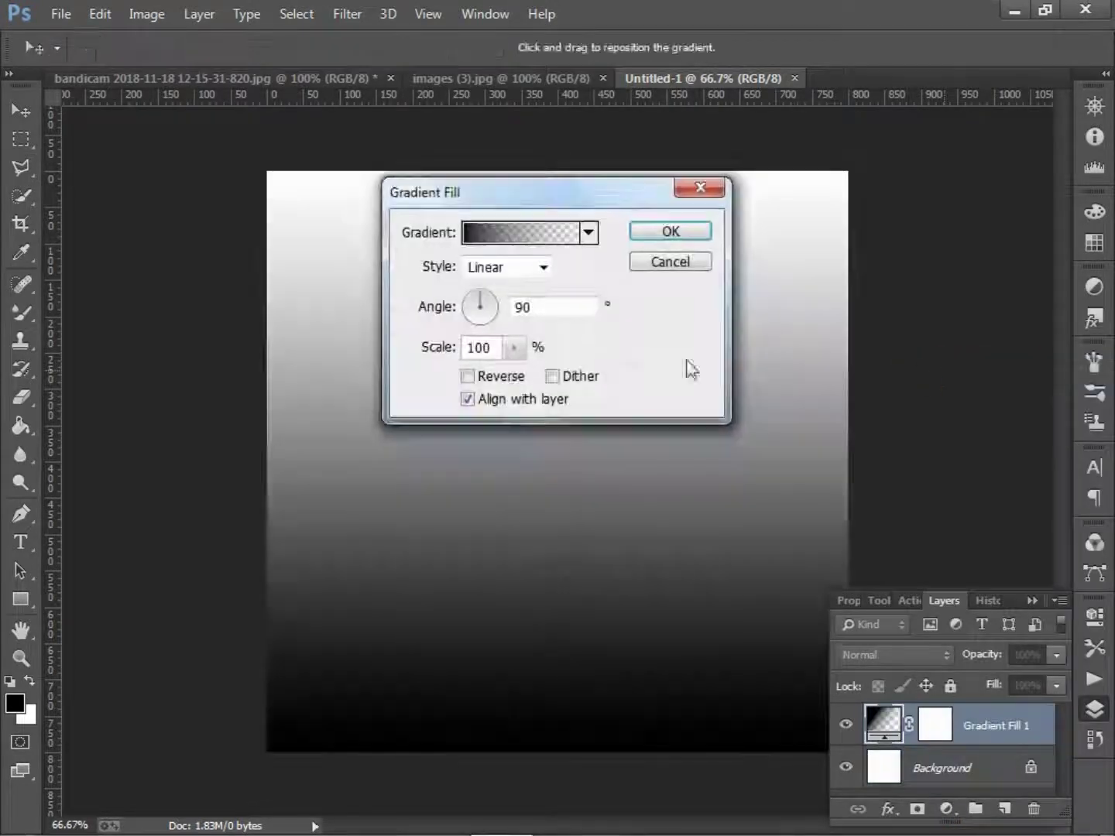
click(590, 234)
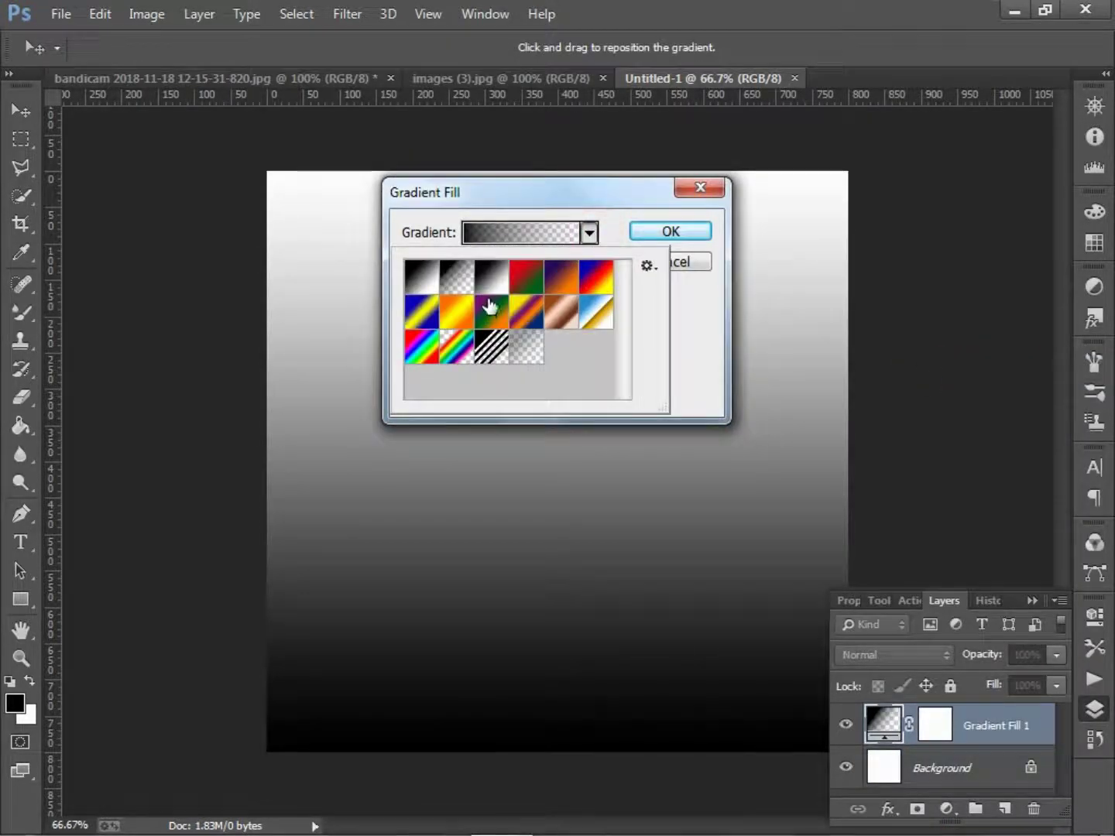
click(492, 285)
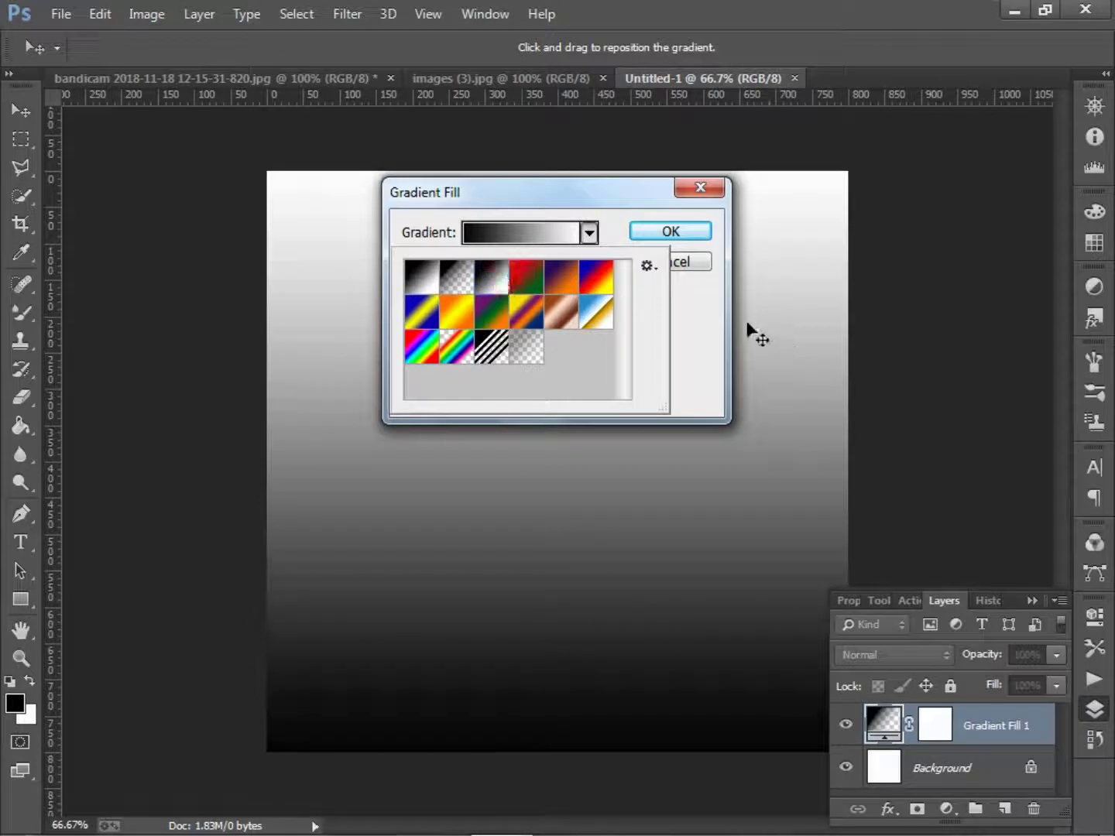
click(708, 319)
Make the gradient radial and reversed with scale about 209%, and confirm it
click(545, 267)
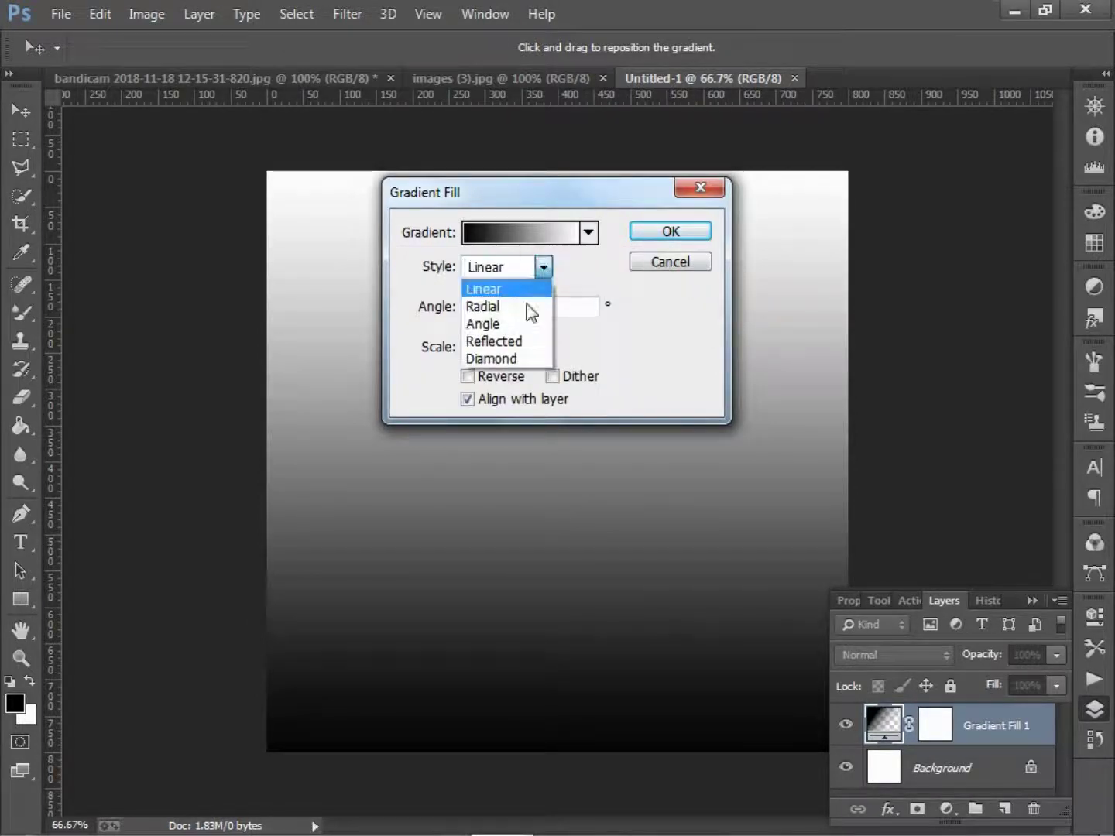
click(525, 308)
click(477, 377)
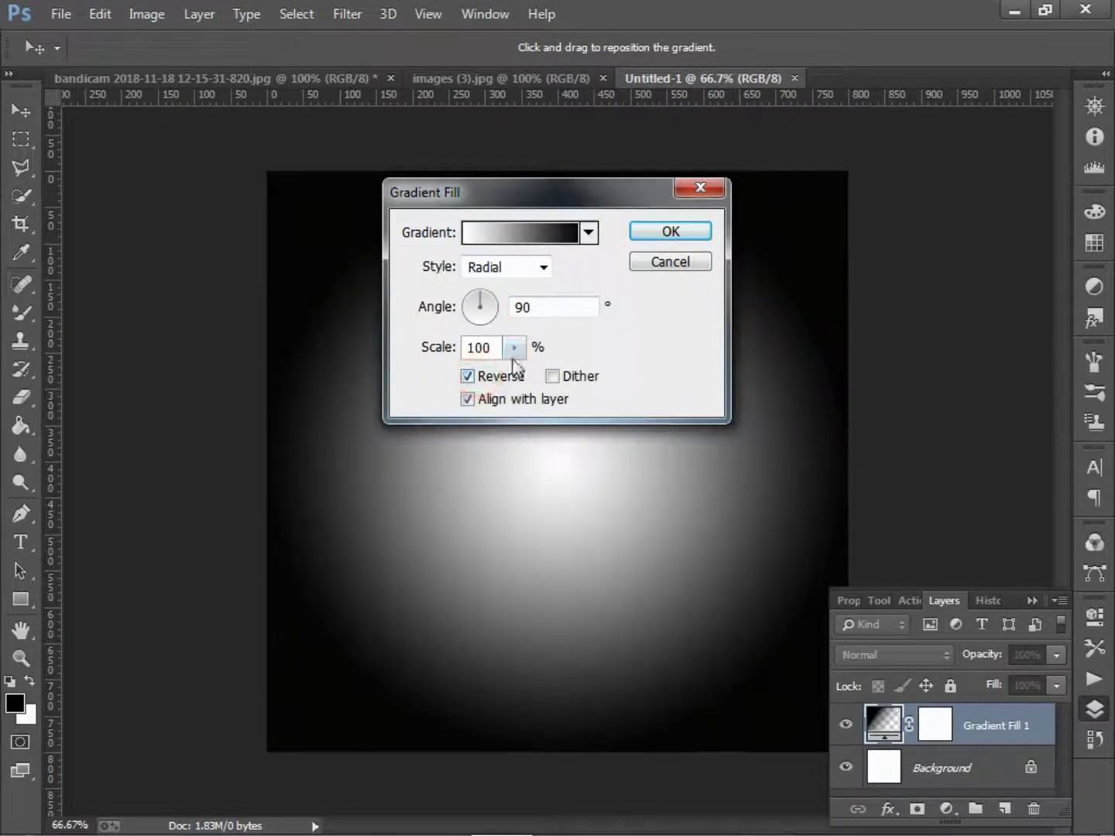
click(513, 347)
mouse_move(514, 372)
mouse_down()
mouse_move(558, 377)
mouse_move(533, 379)
mouse_up()
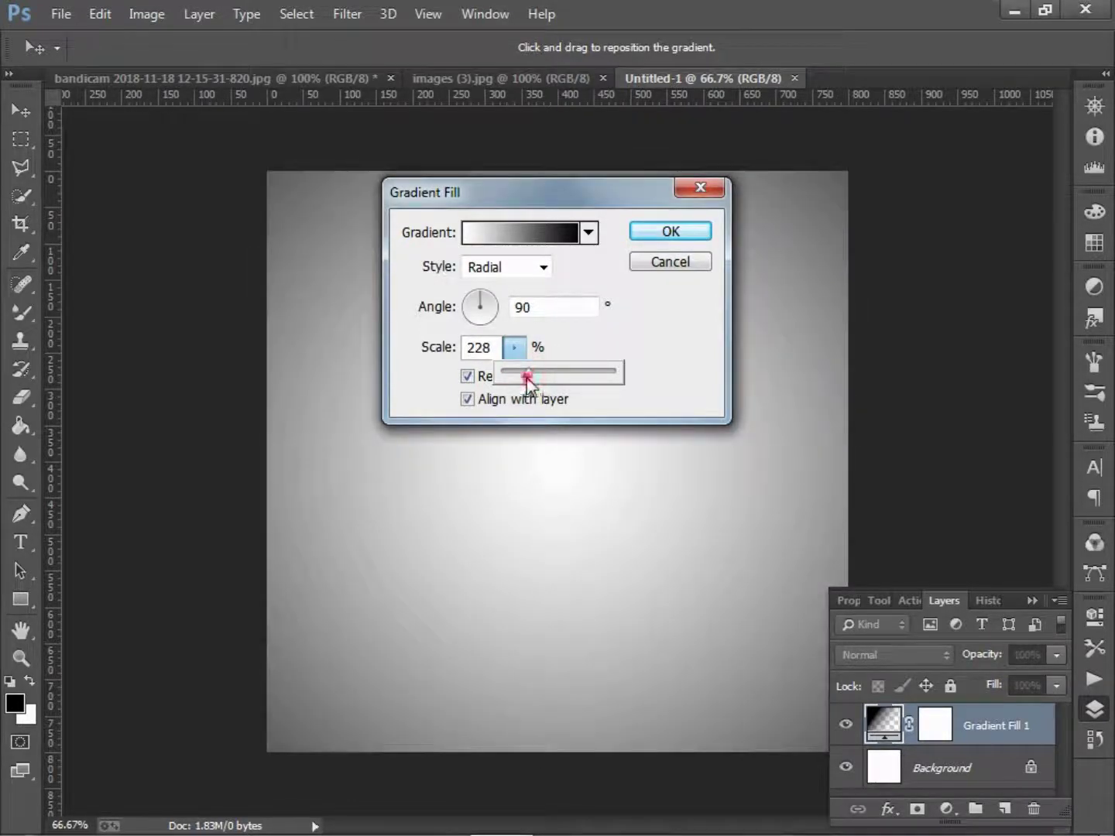
drag(527, 379, 517, 378)
click(527, 380)
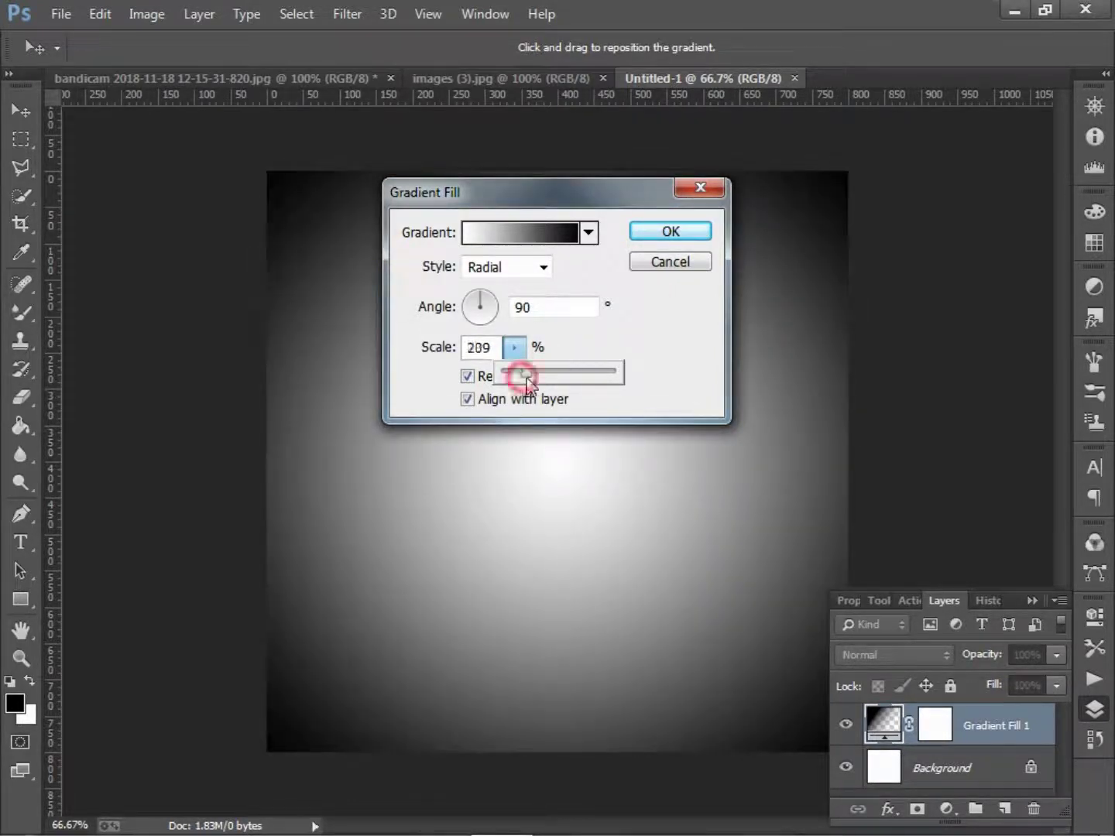
click(671, 230)
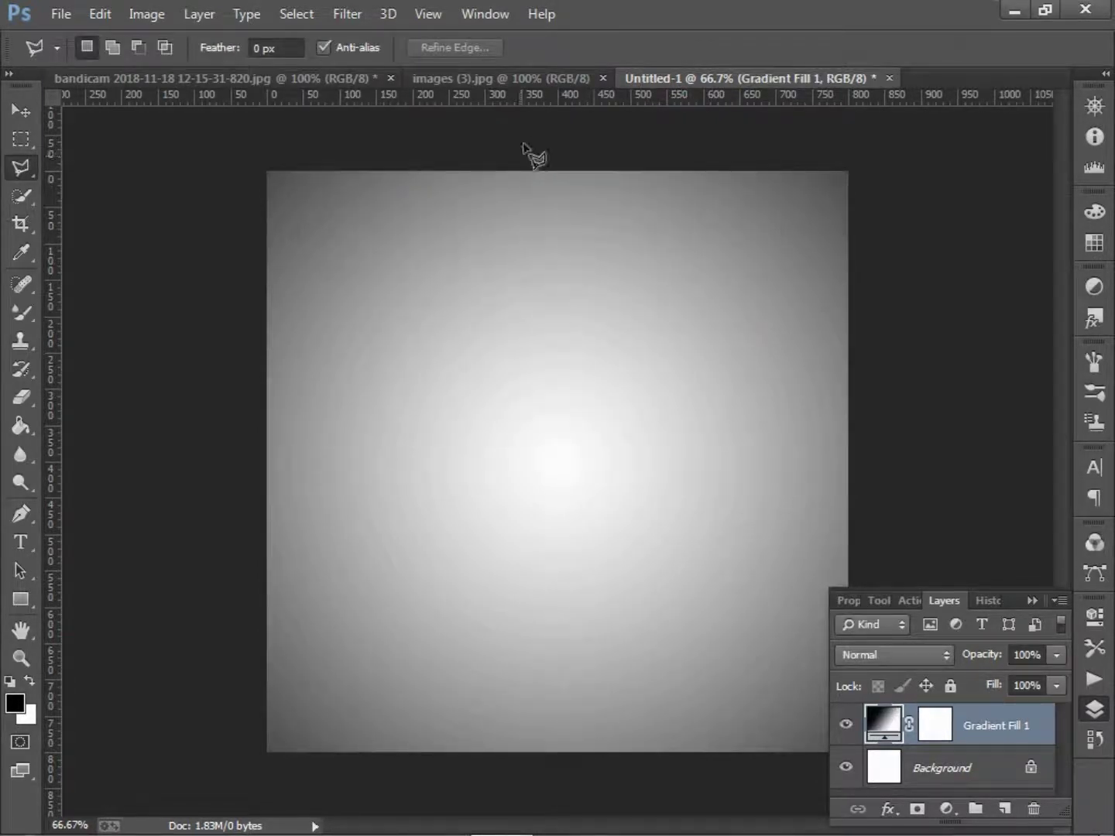
On the portrait tab, select the black hair colour with Color Range at fuzziness 200
click(316, 81)
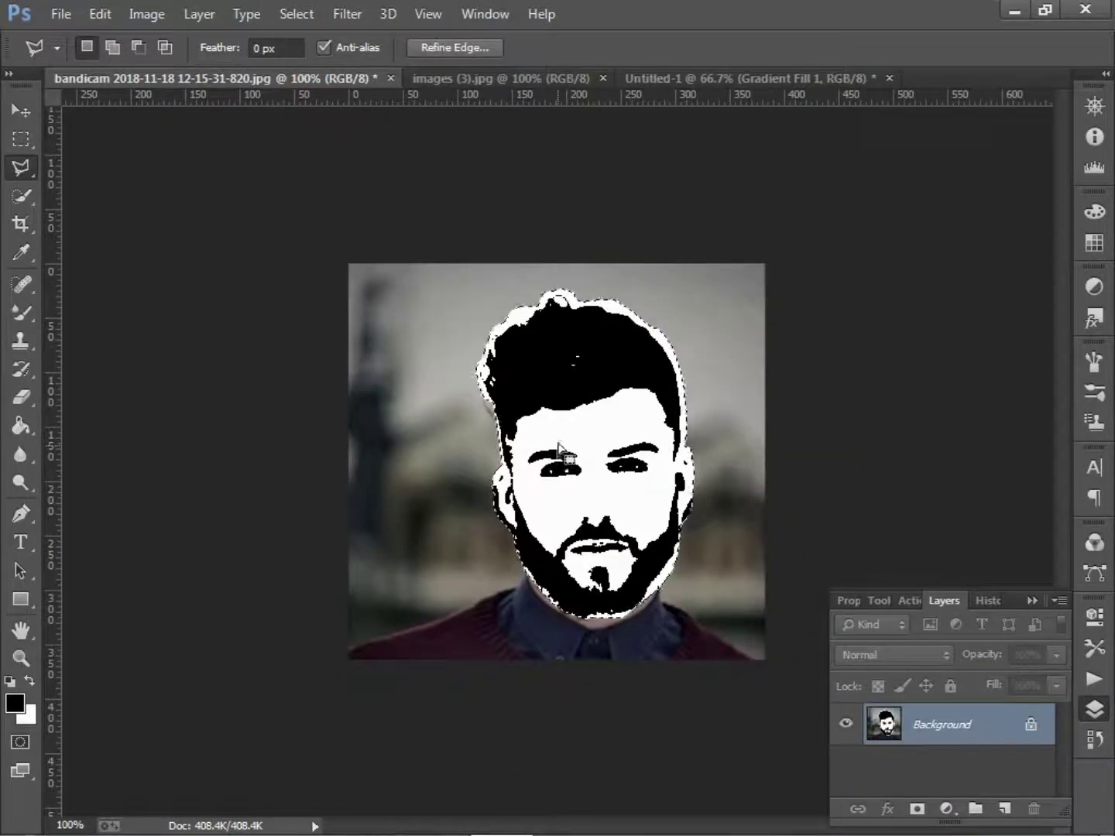
click(299, 17)
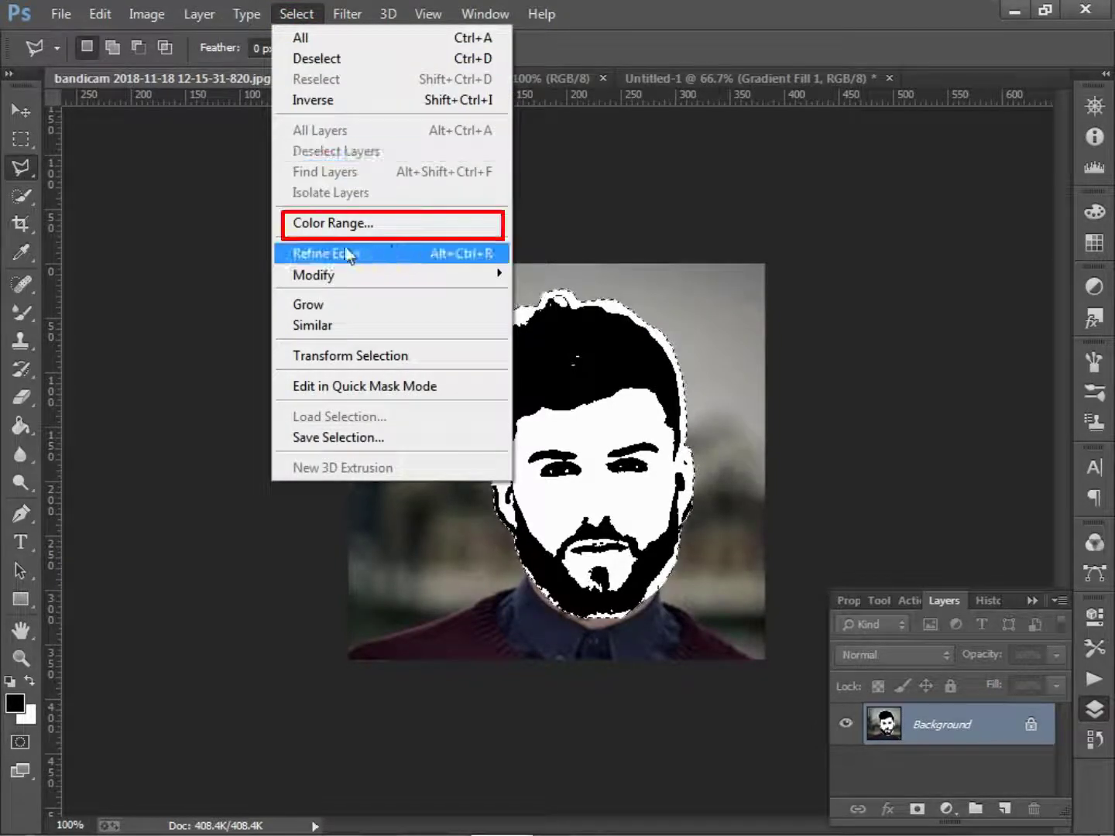
click(373, 226)
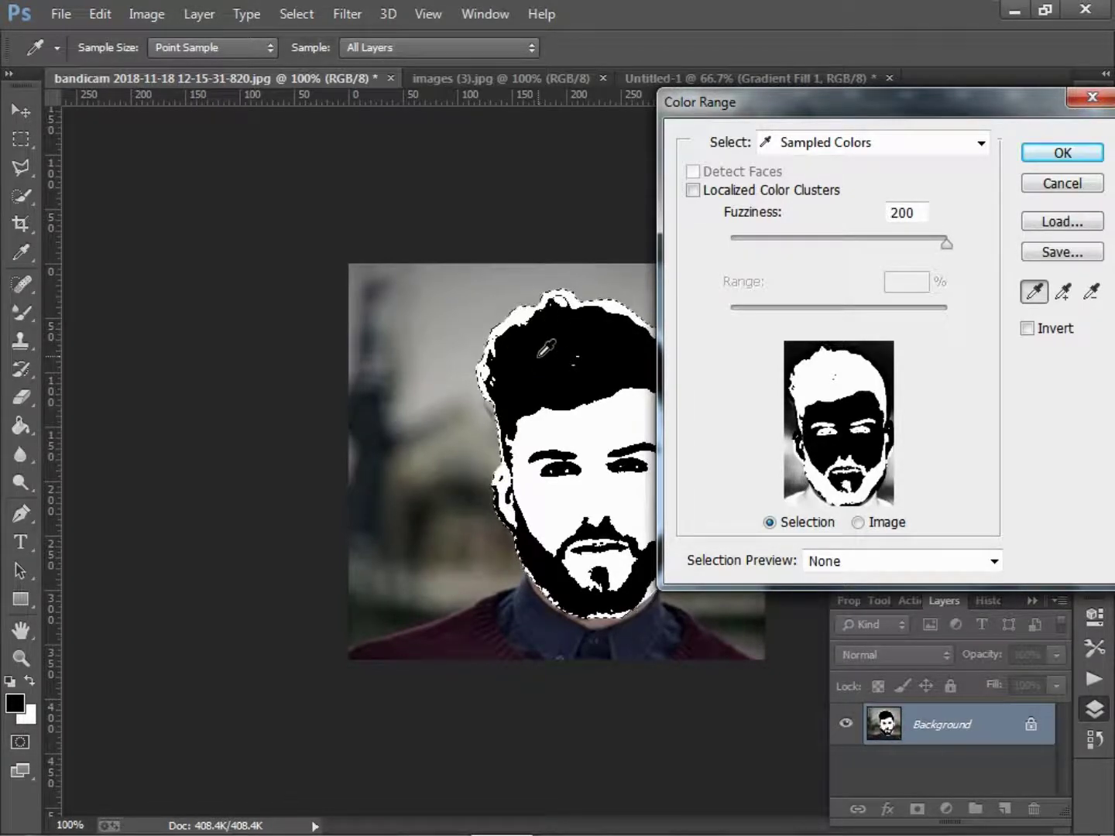
click(539, 355)
click(540, 356)
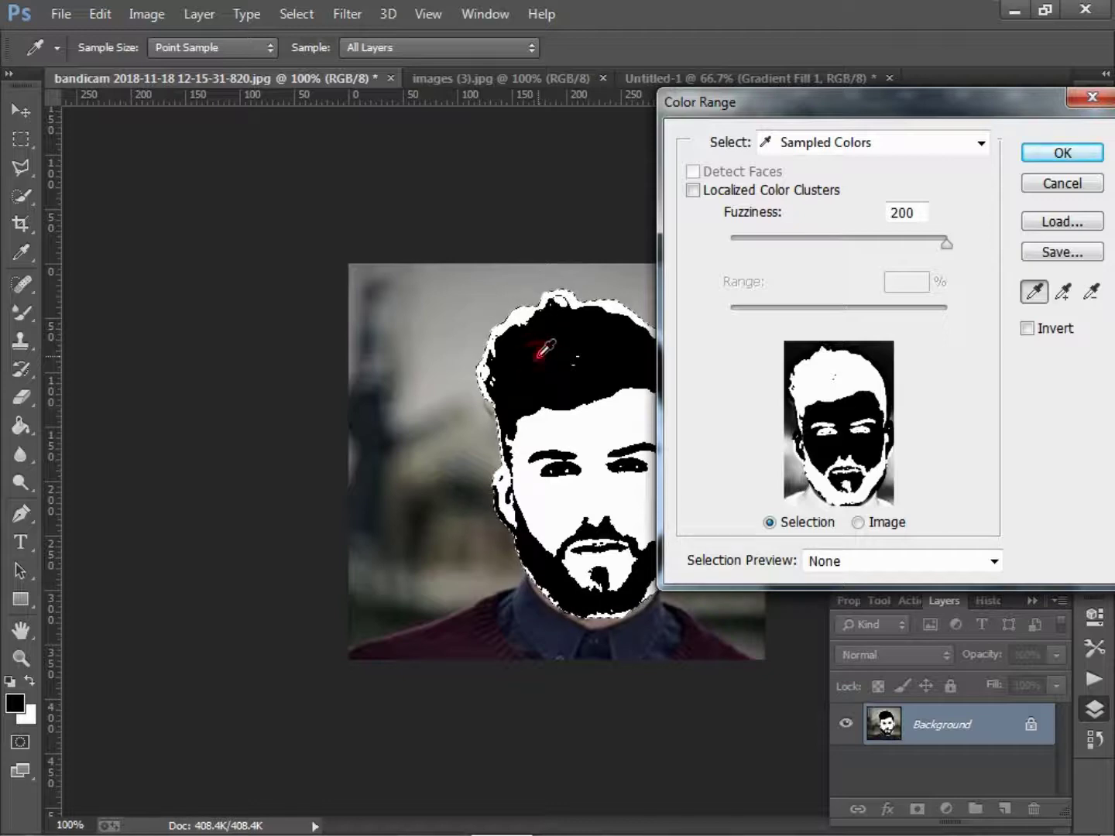
click(539, 356)
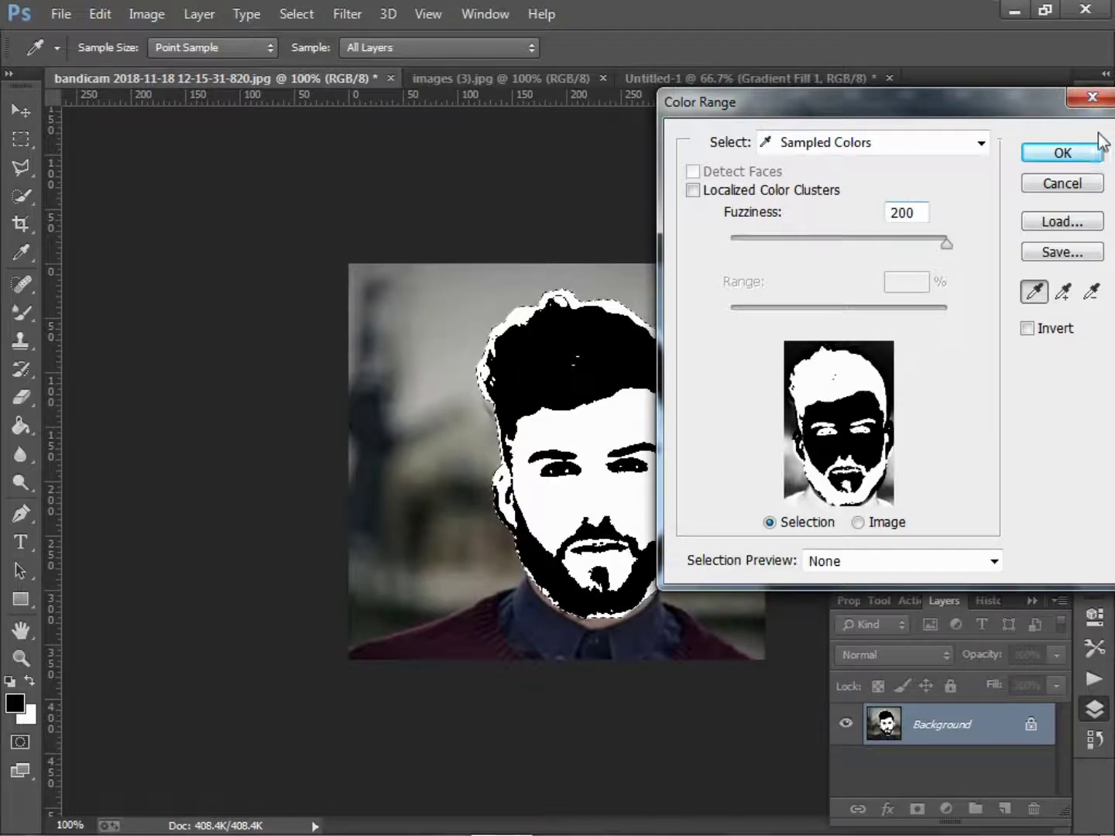
click(1067, 153)
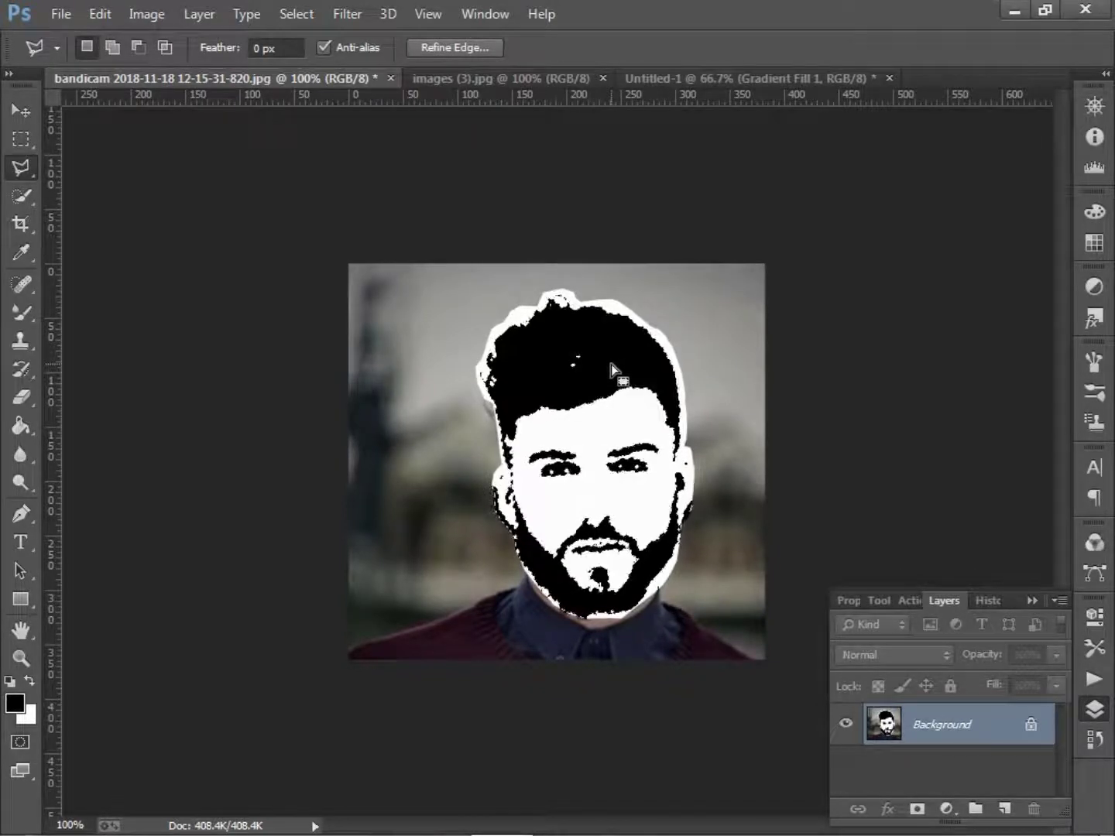
Drag the black face into Untitled-1, enlarge it to about 187% by 153%, and centre it
click(34, 128)
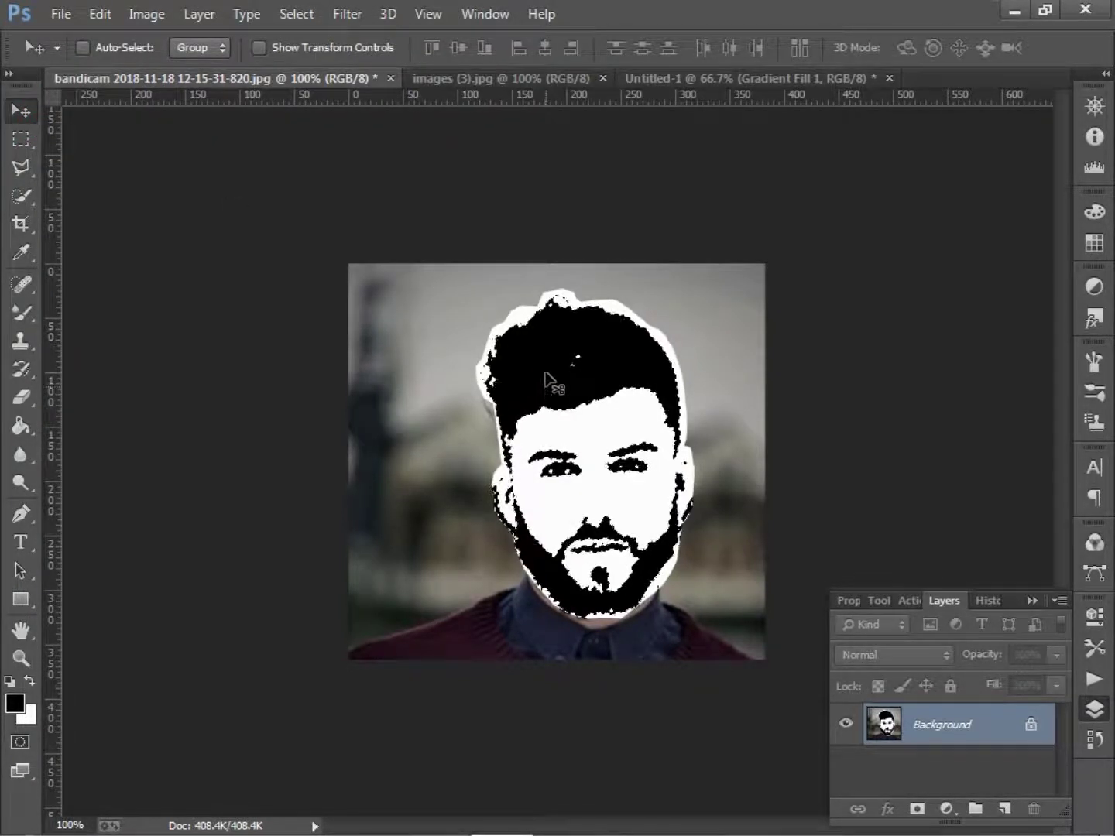
mouse_move(561, 361)
mouse_down()
mouse_move(428, 300)
mouse_move(745, 77)
mouse_move(523, 430)
mouse_move(501, 423)
mouse_move(529, 342)
mouse_up()
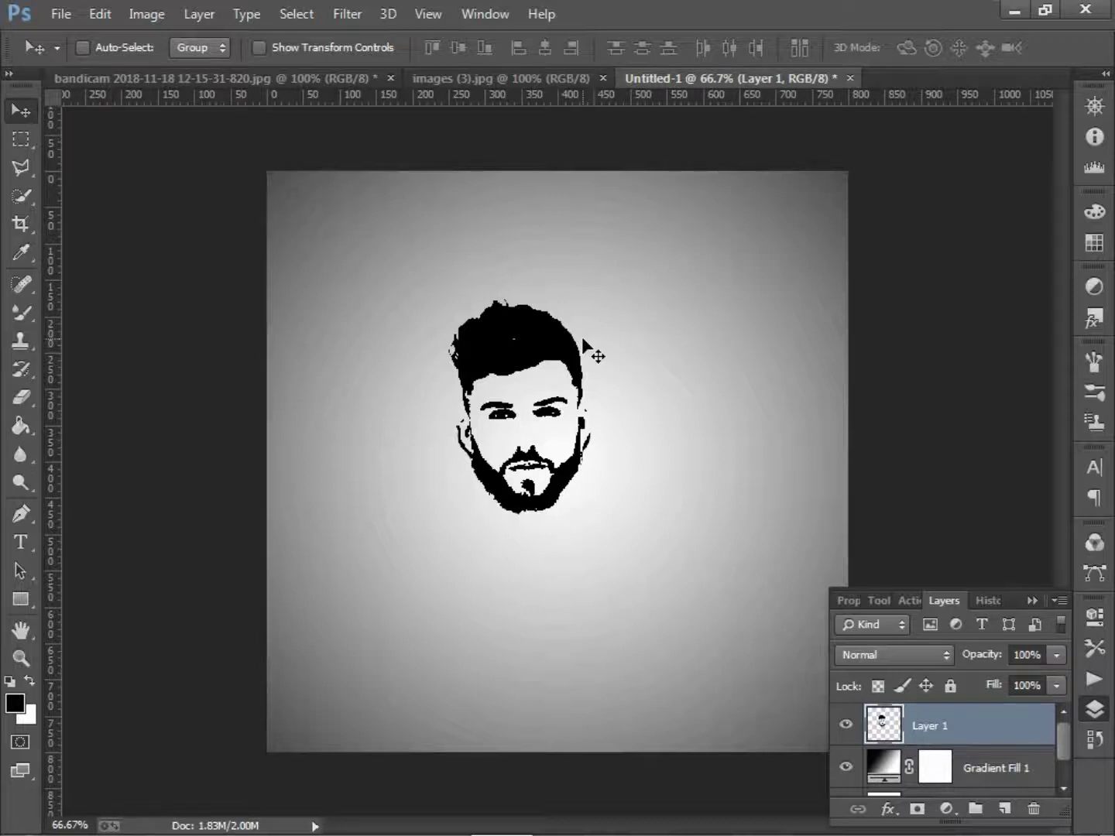
key(ctrl+t)
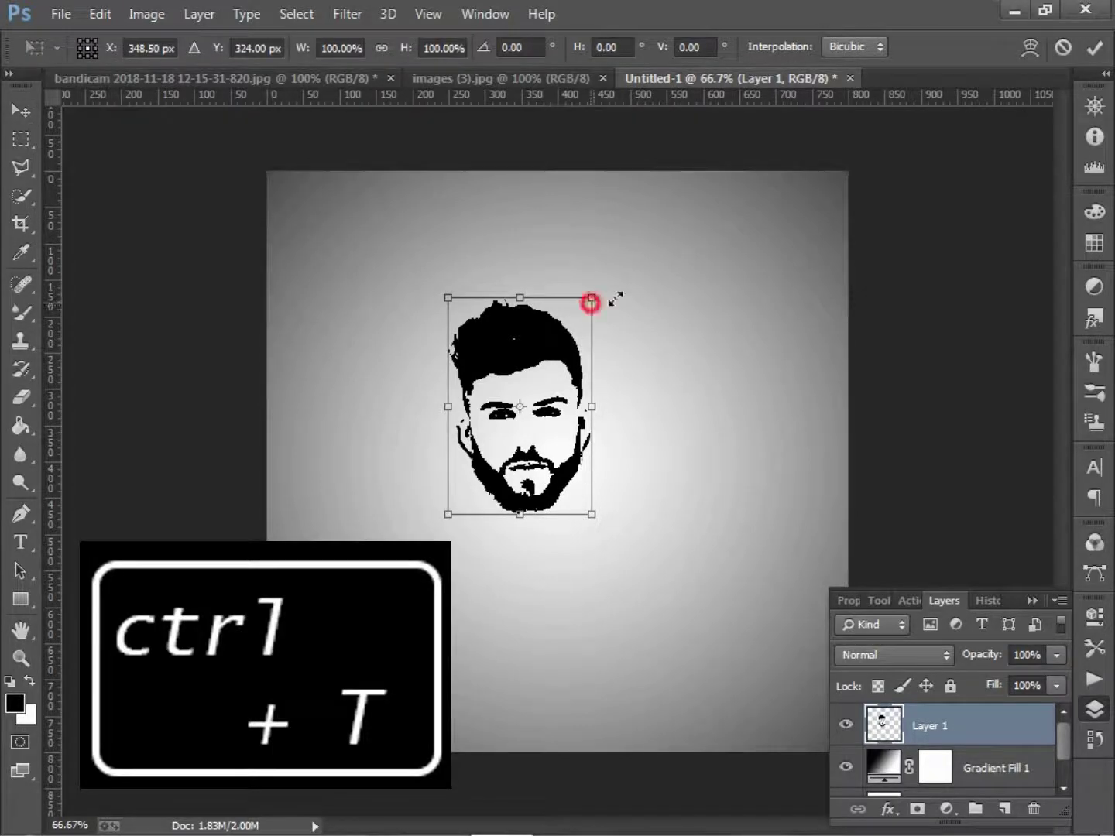
drag(591, 303, 666, 250)
mouse_move(616, 310)
mouse_down()
mouse_move(530, 469)
mouse_move(519, 464)
mouse_up()
mouse_move(664, 595)
mouse_down()
mouse_move(695, 614)
mouse_move(701, 634)
mouse_up()
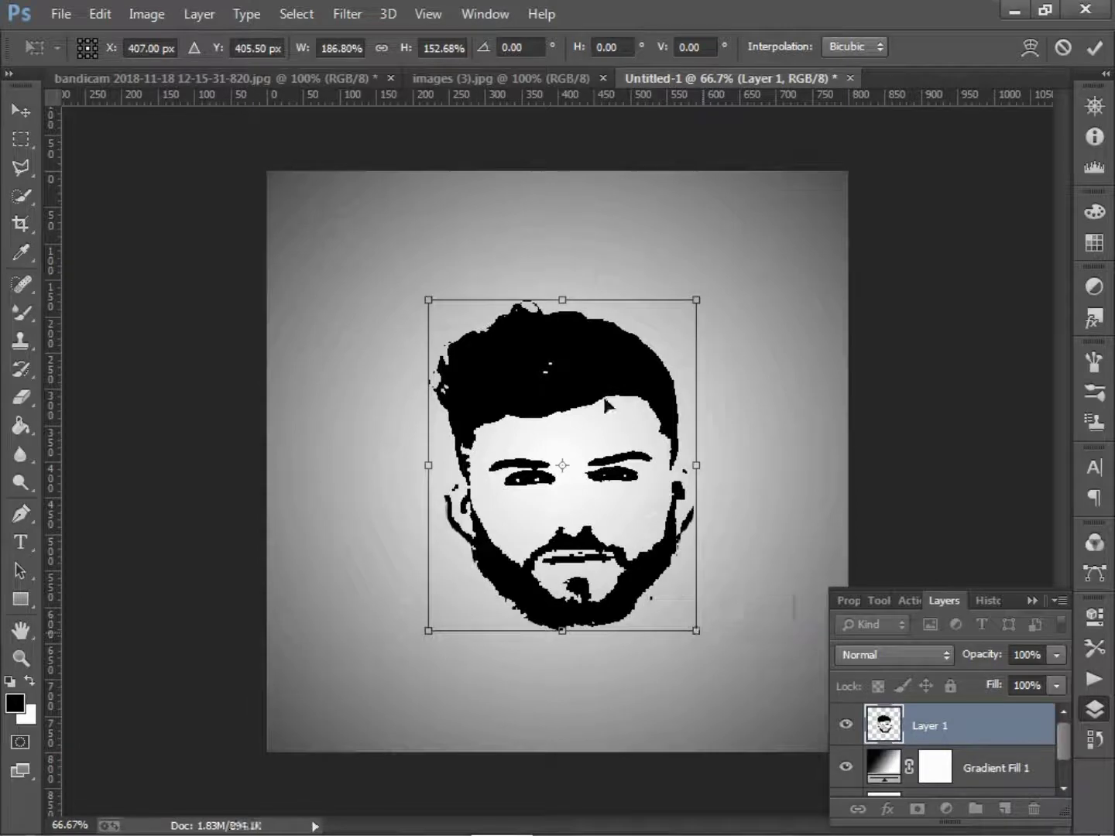
drag(609, 402, 598, 361)
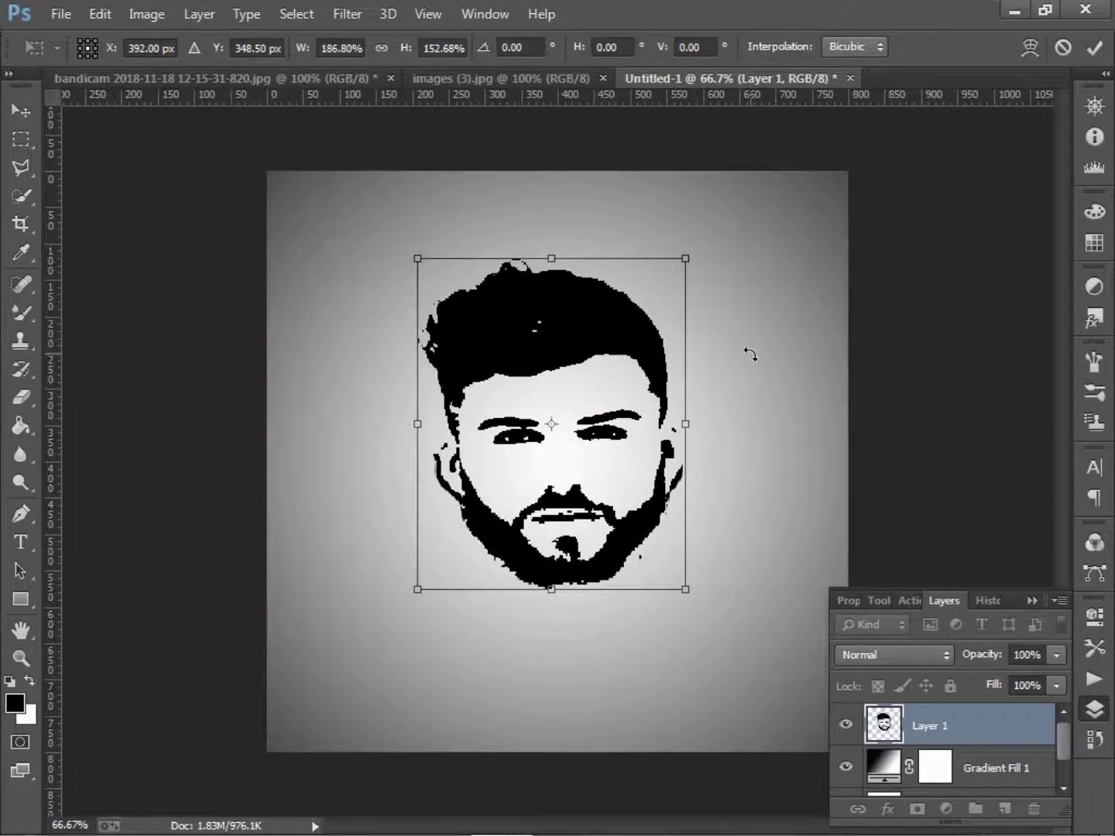
key(Return)
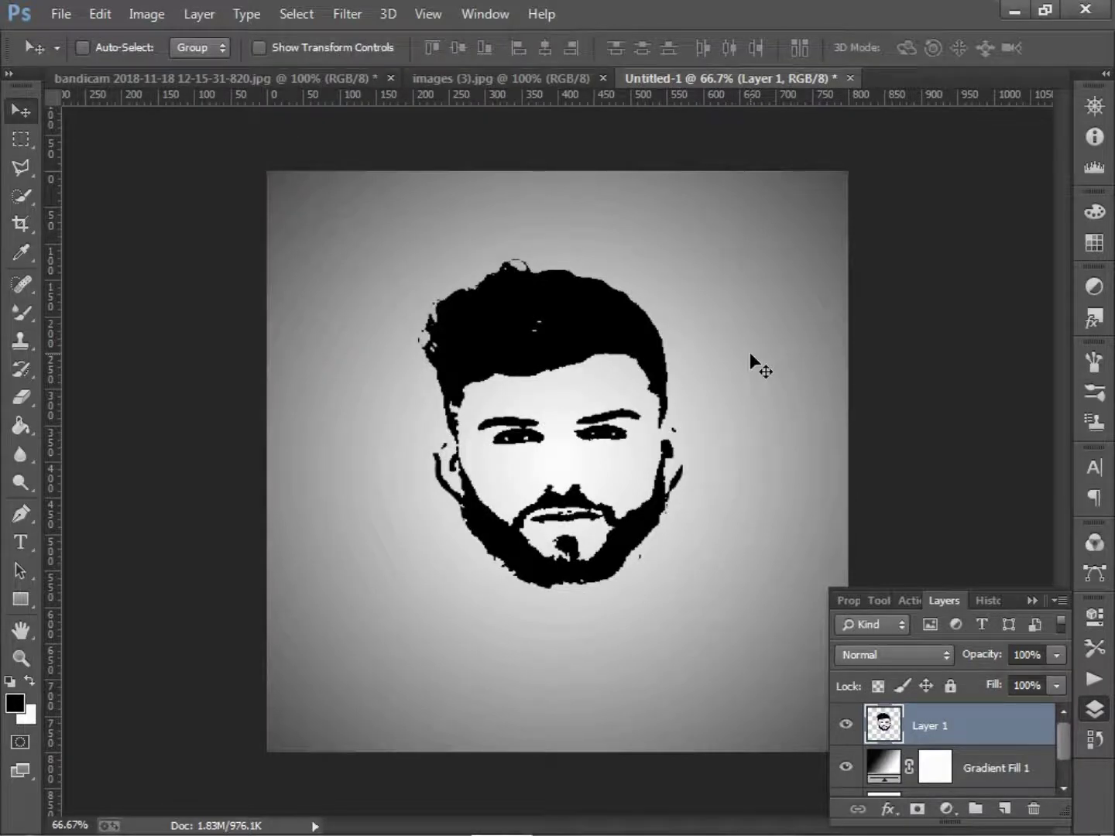
Copy the whole galaxy image from images (3).jpg and paste it into Untitled-1 as a new layer
click(496, 78)
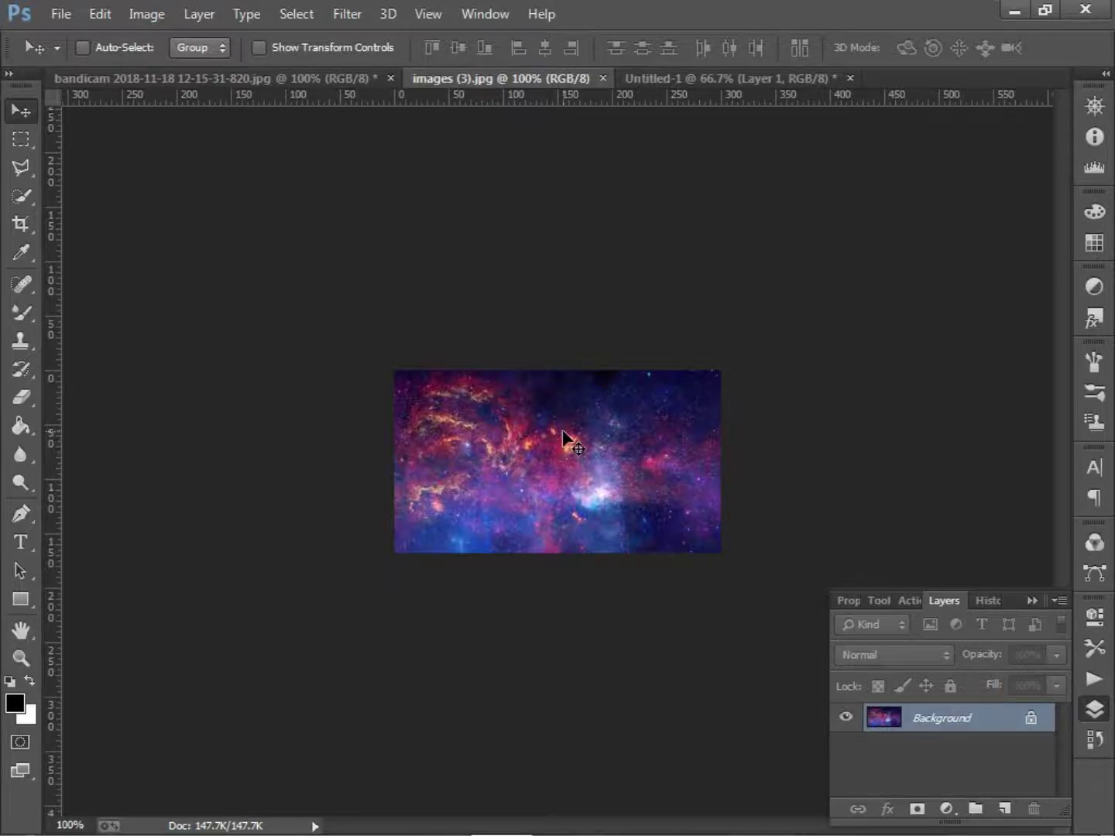
key(ctrl+a)
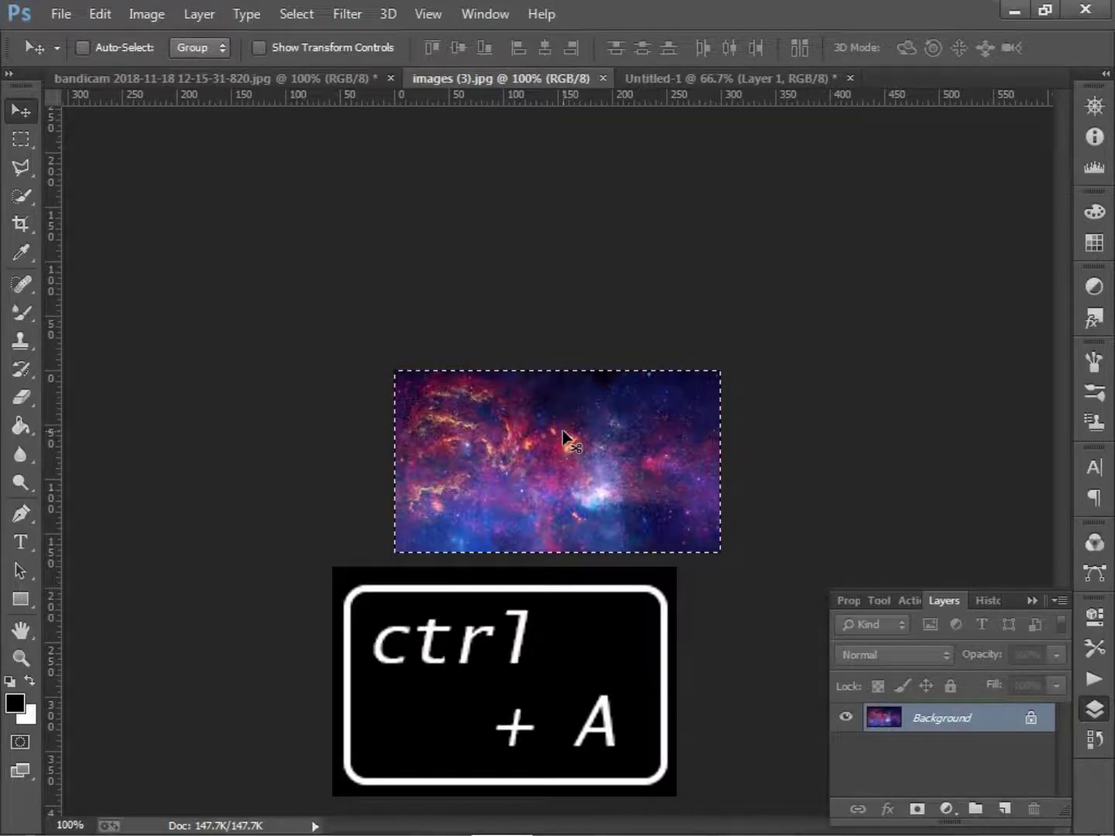
key(ctrl+c)
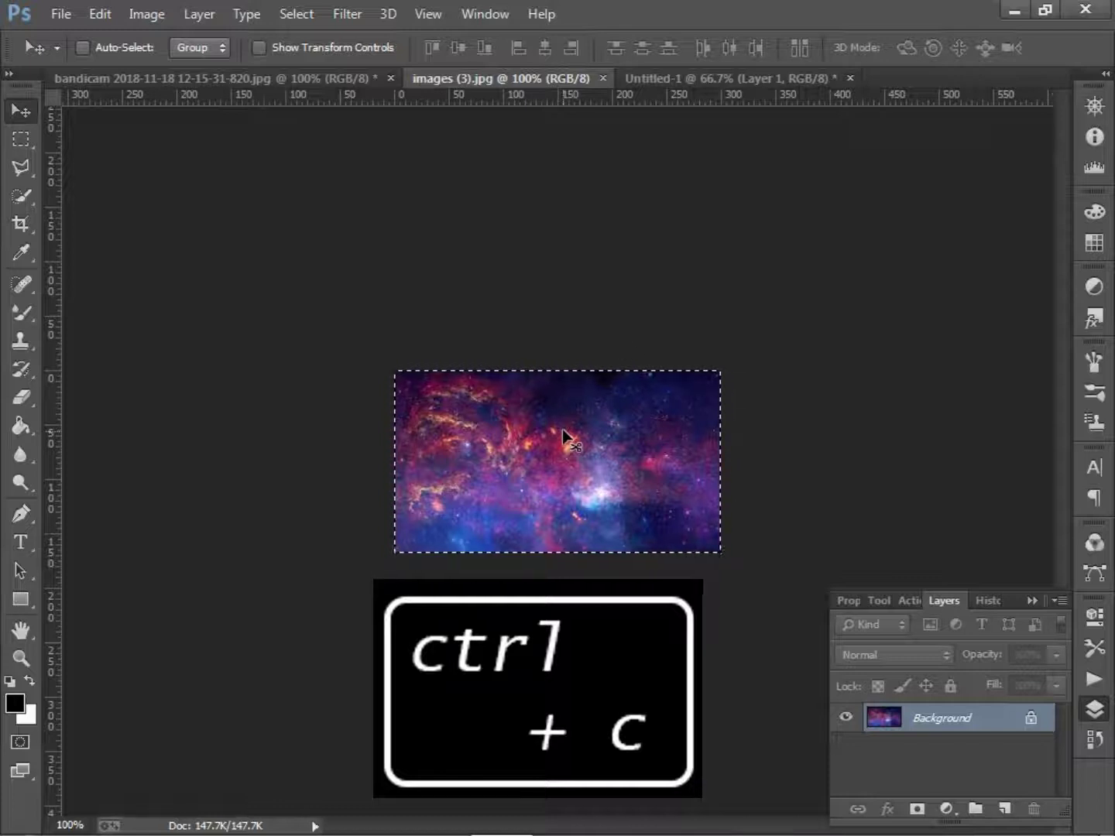
click(742, 79)
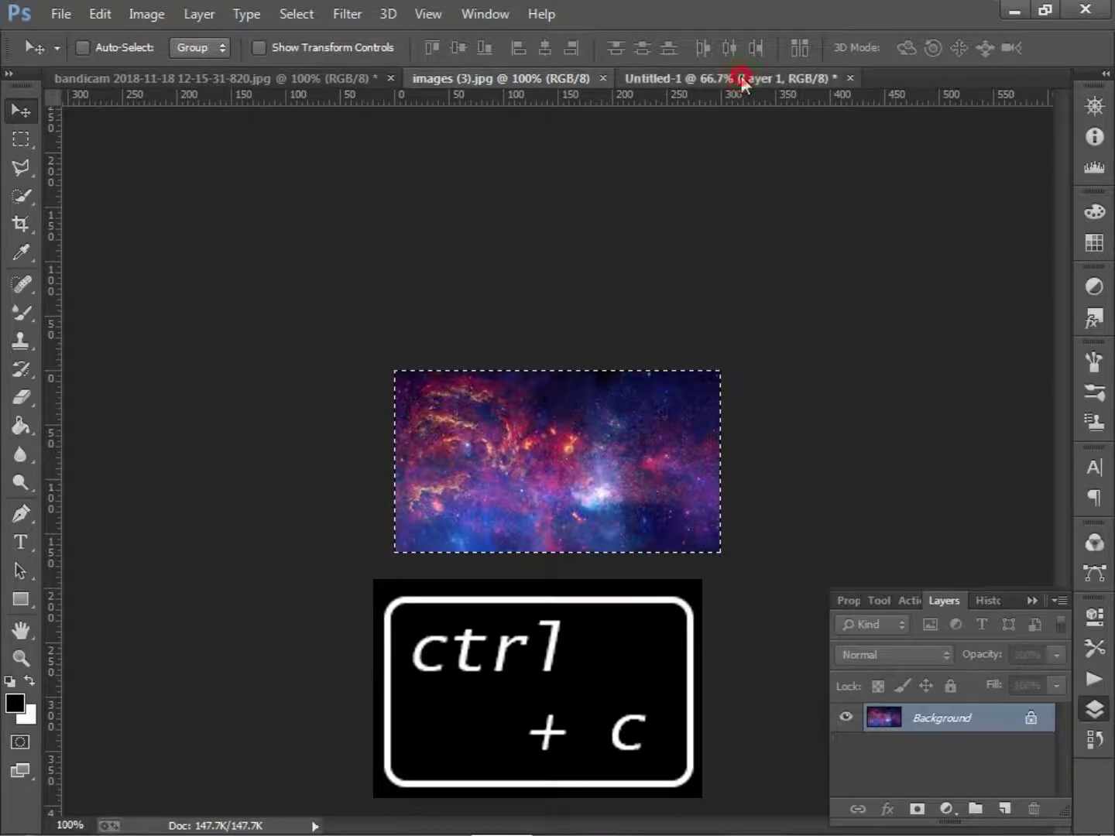
key(ctrl+v)
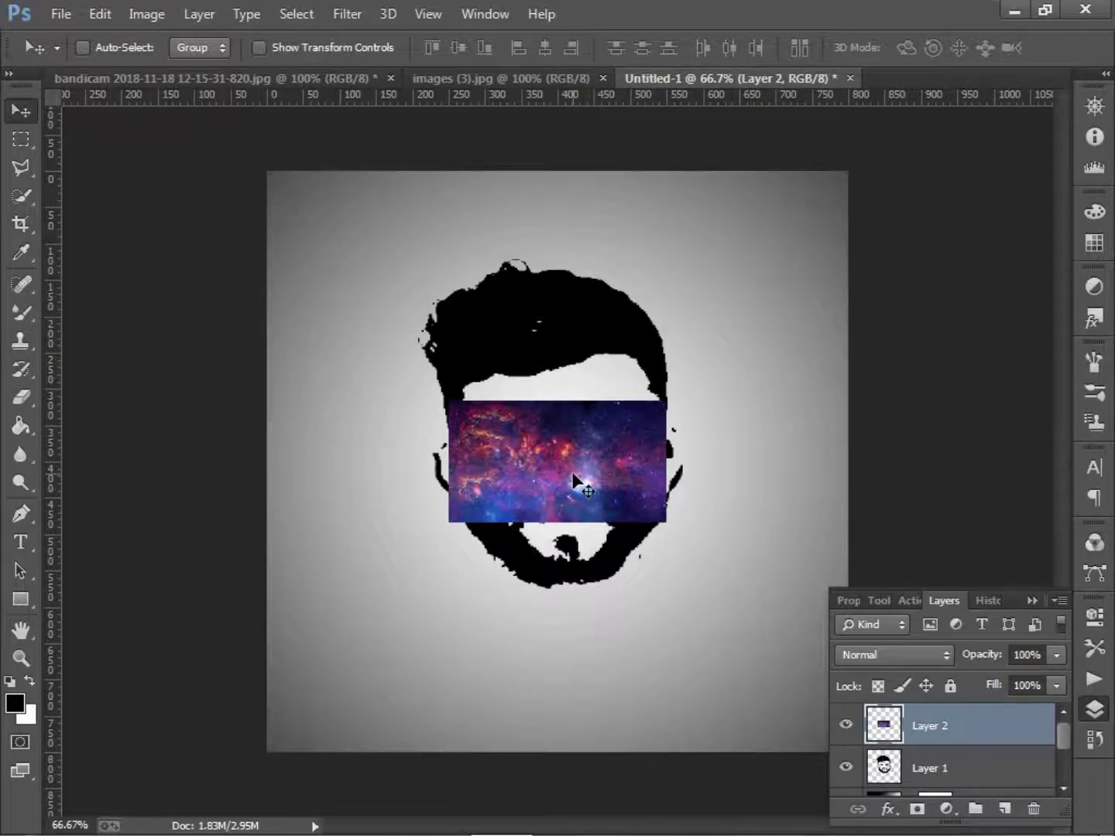
Stretch the galaxy layer to cover most of the canvas over the head
key(ctrl+t)
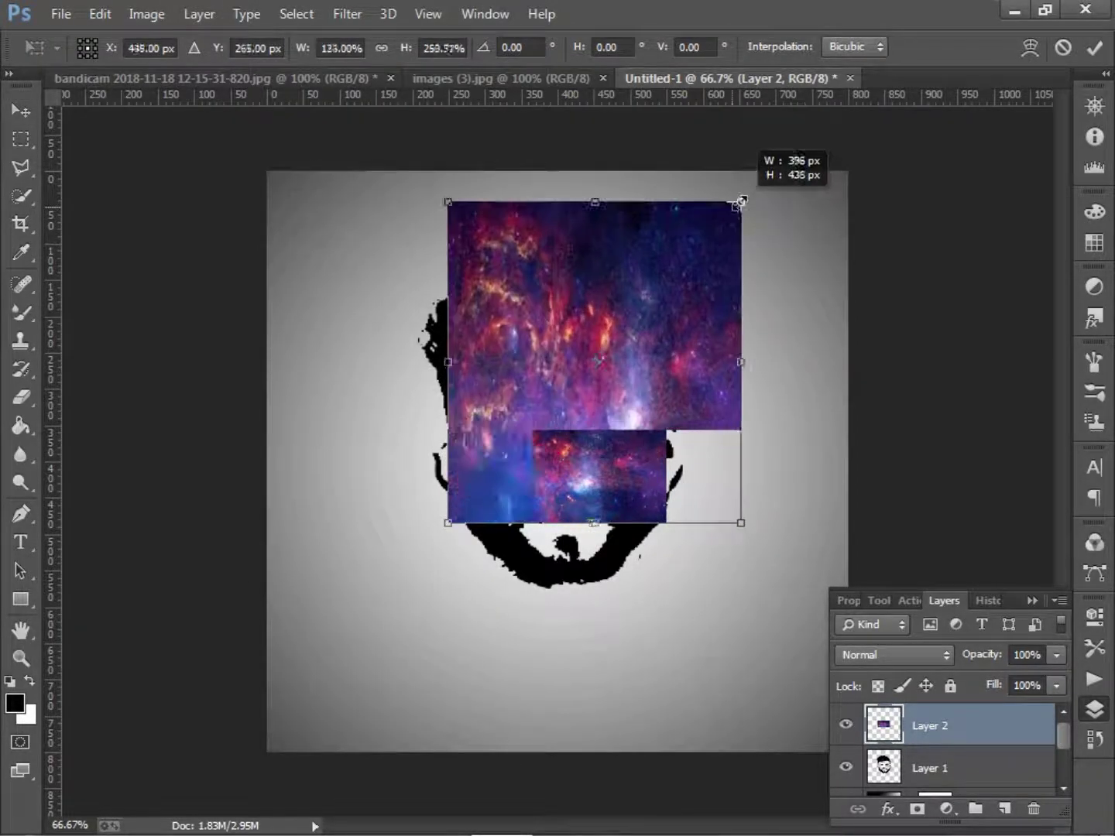
drag(666, 400, 776, 208)
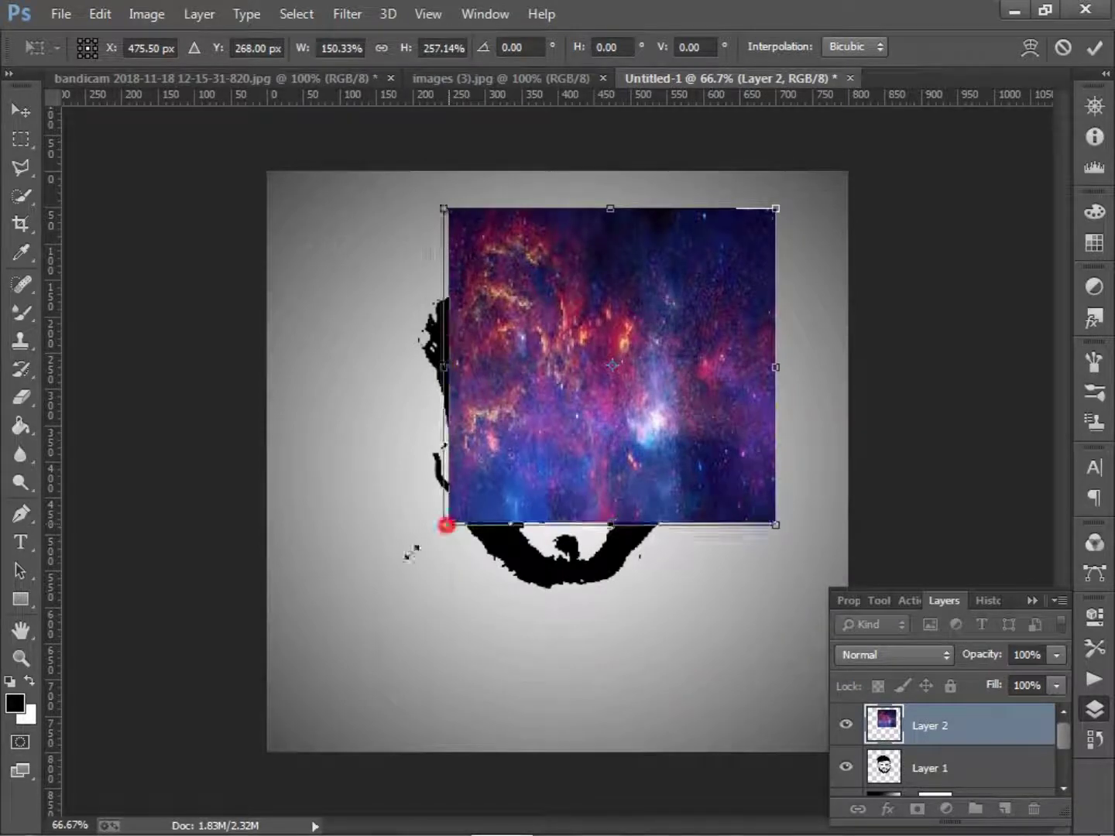
drag(448, 523, 293, 625)
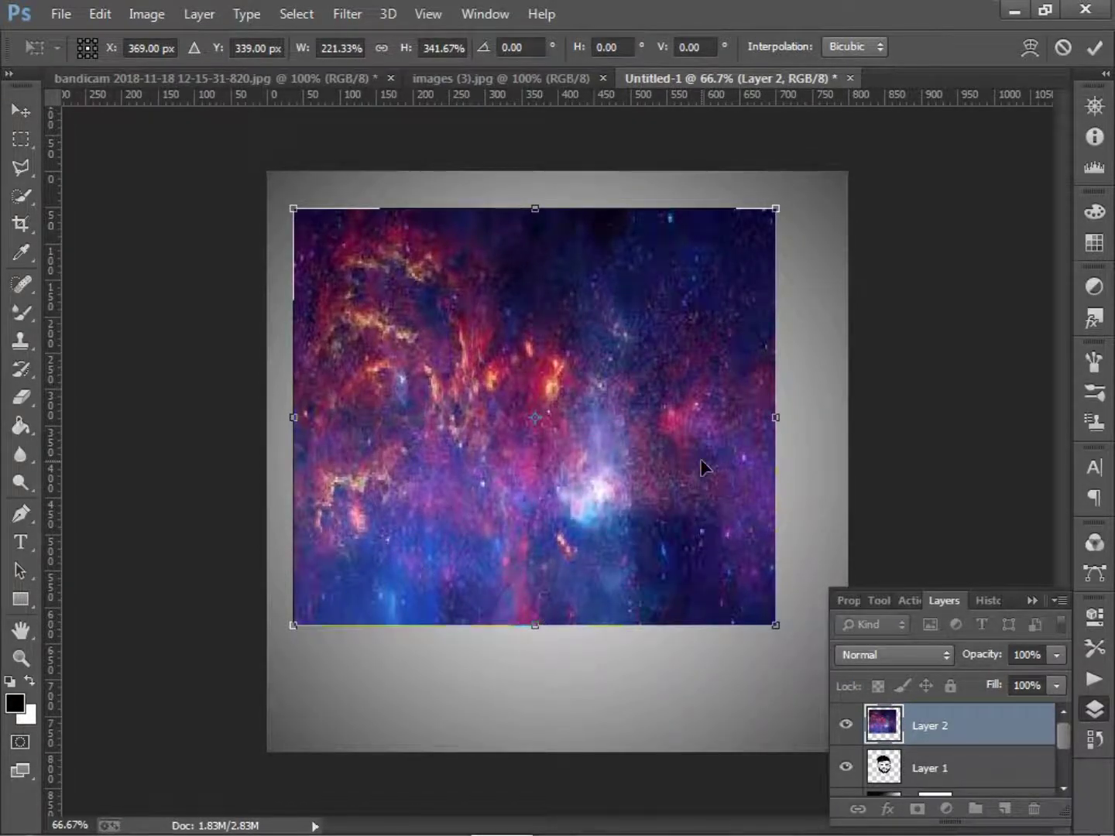
key(Return)
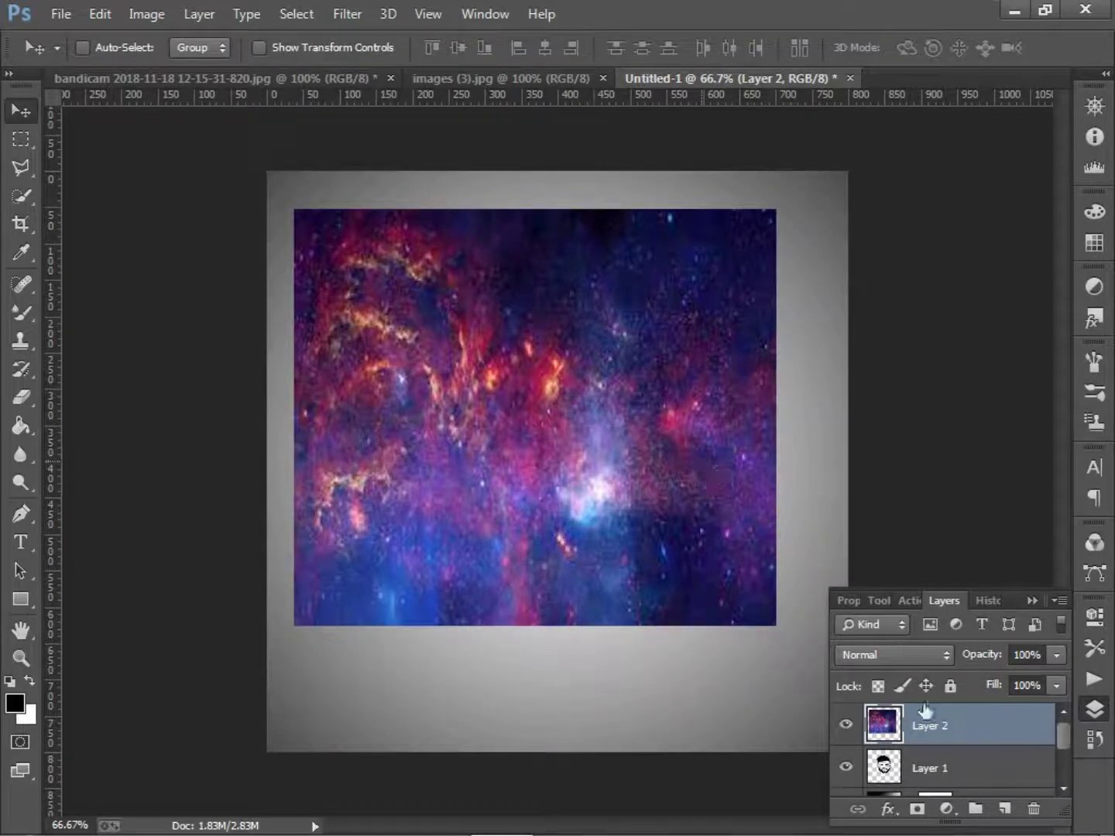
drag(1061, 738, 1062, 733)
Clip the galaxy Layer 2 to the face on Layer 1
click(948, 778)
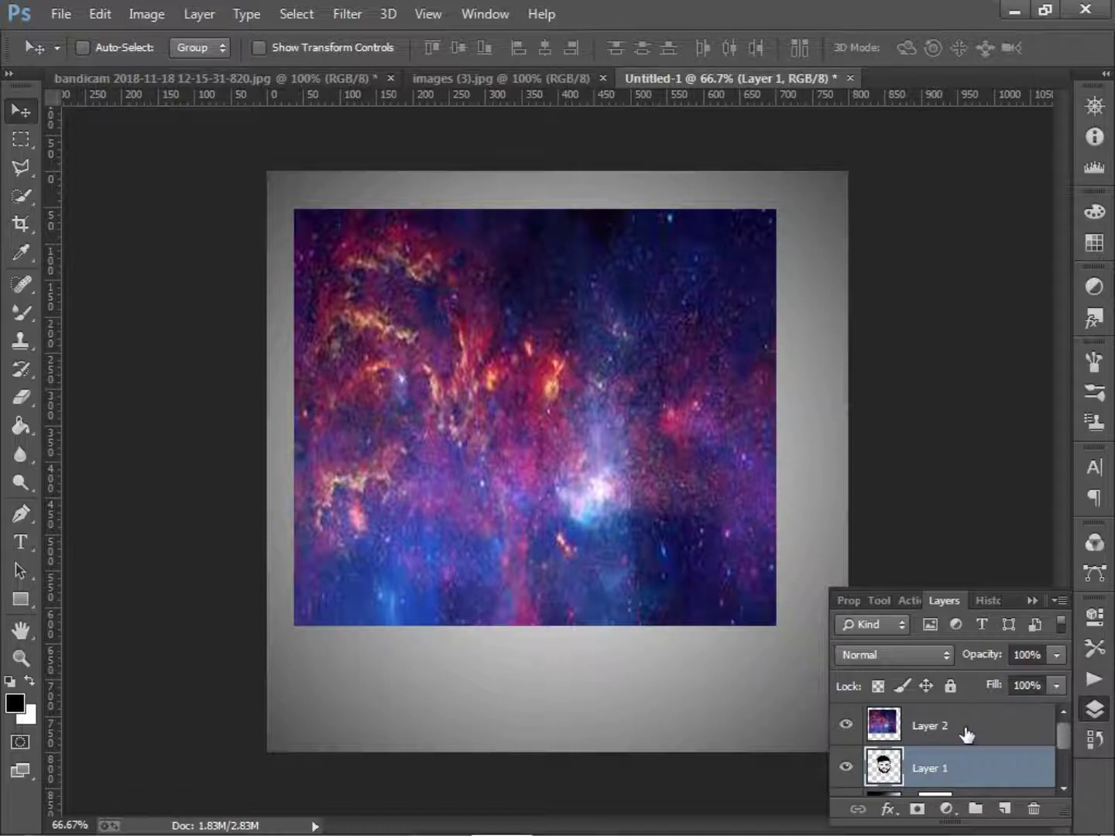
key(alt)
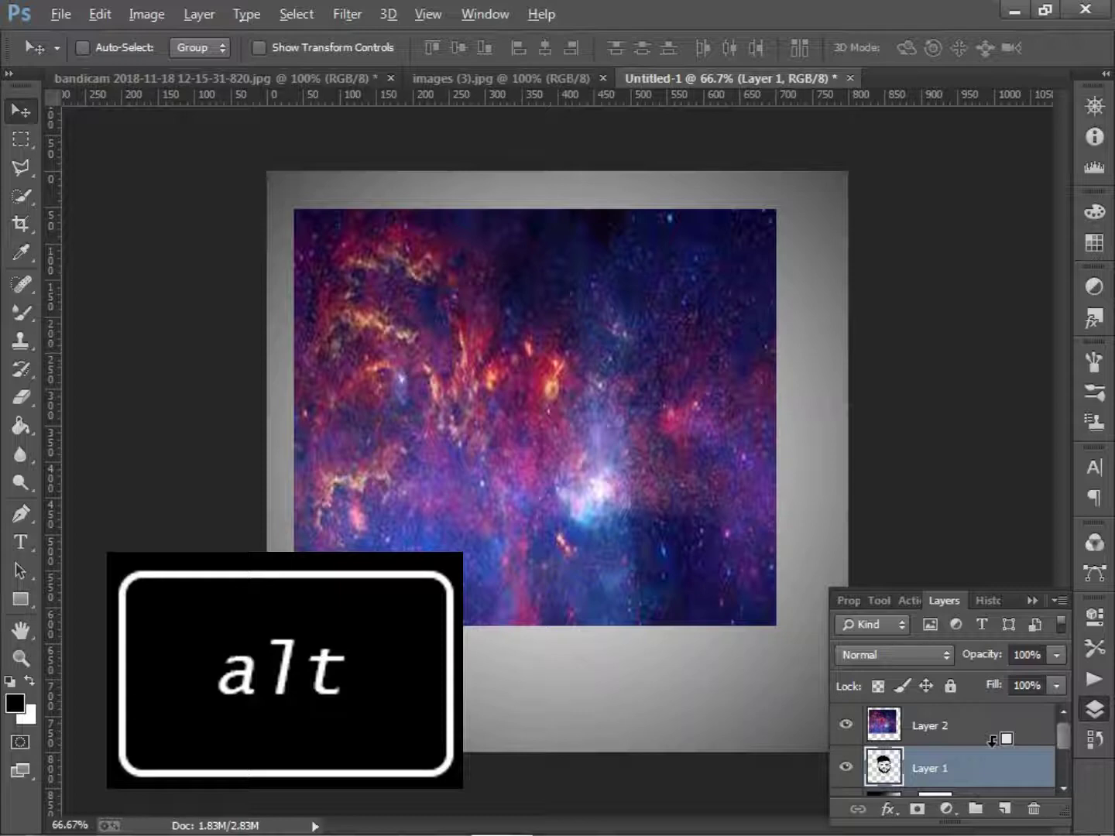
alt+click(994, 741)
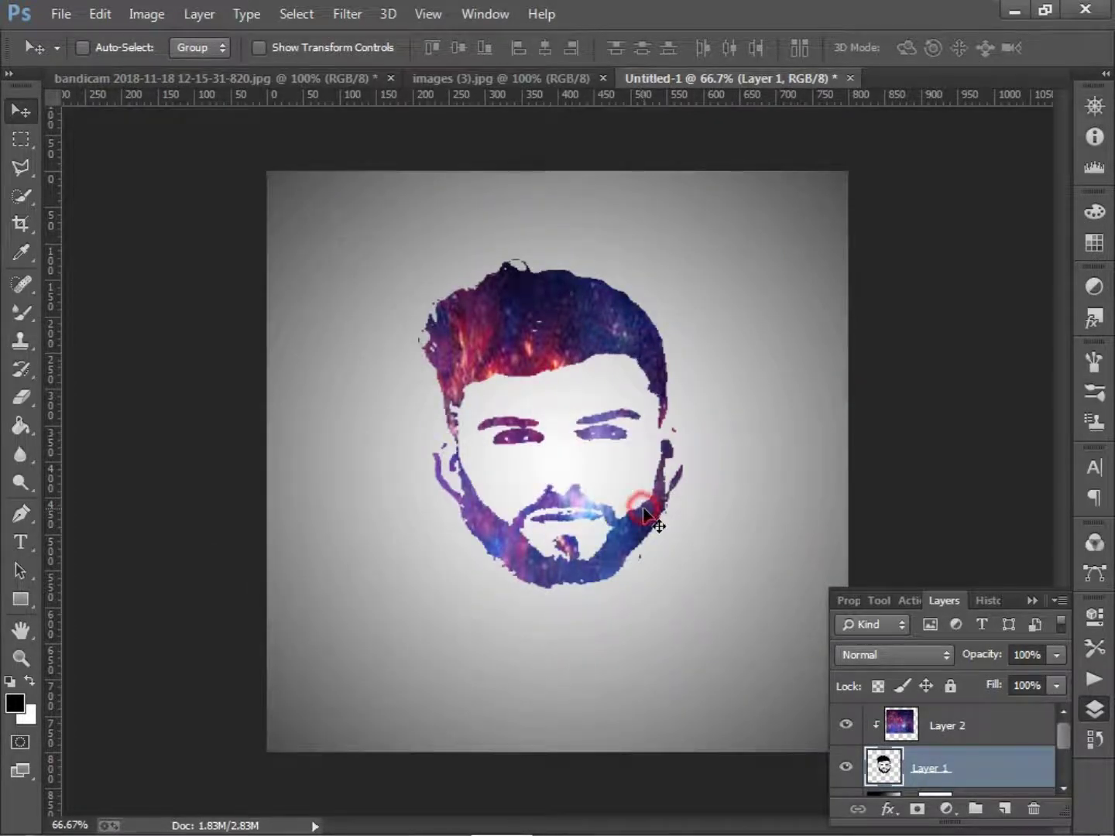
Nudge the face into place, then shift the galaxy texture within the head
drag(598, 352, 599, 344)
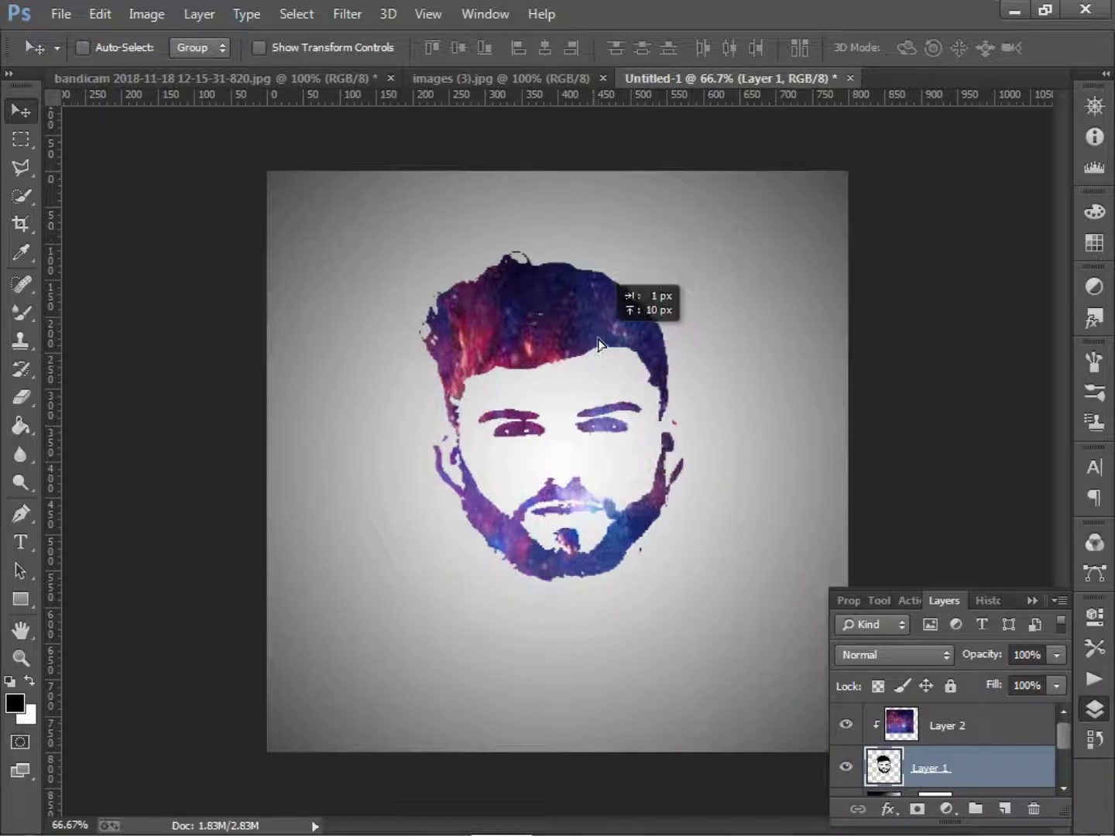
mouse_move(567, 436)
mouse_down()
mouse_move(496, 443)
mouse_move(510, 449)
mouse_up()
click(945, 732)
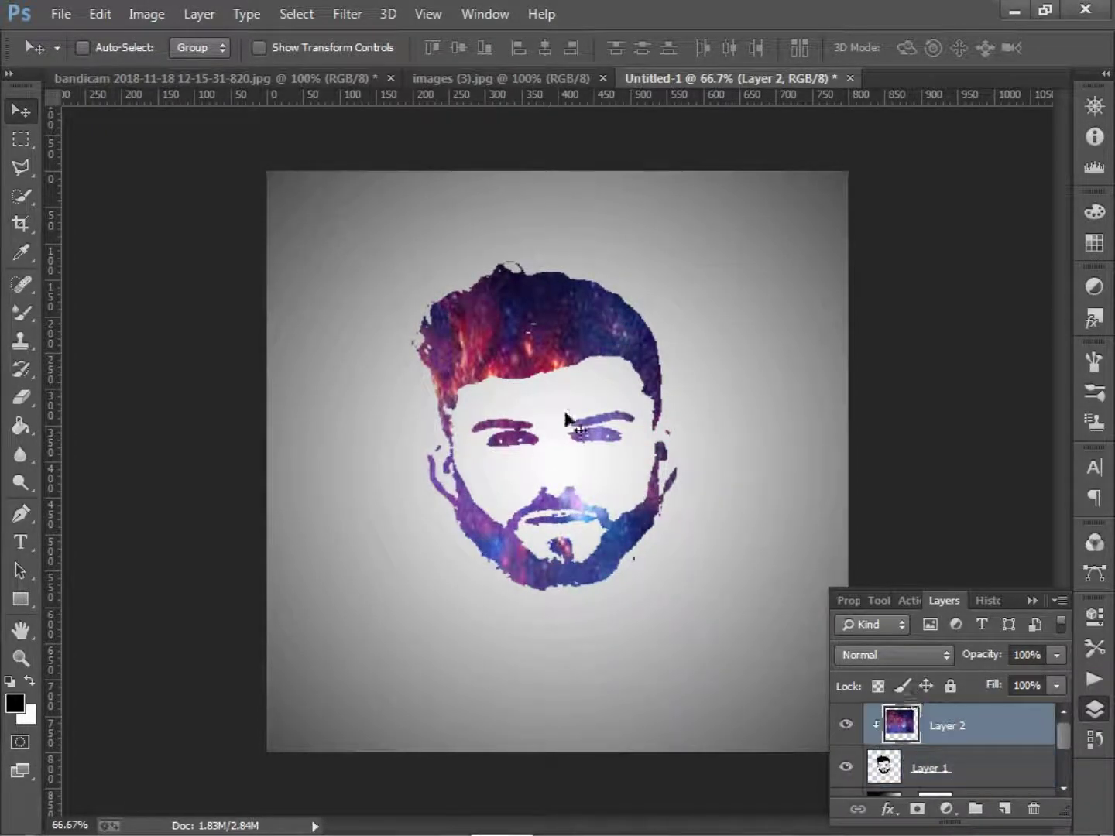
mouse_move(549, 350)
mouse_down()
mouse_move(513, 323)
mouse_move(649, 402)
mouse_up()
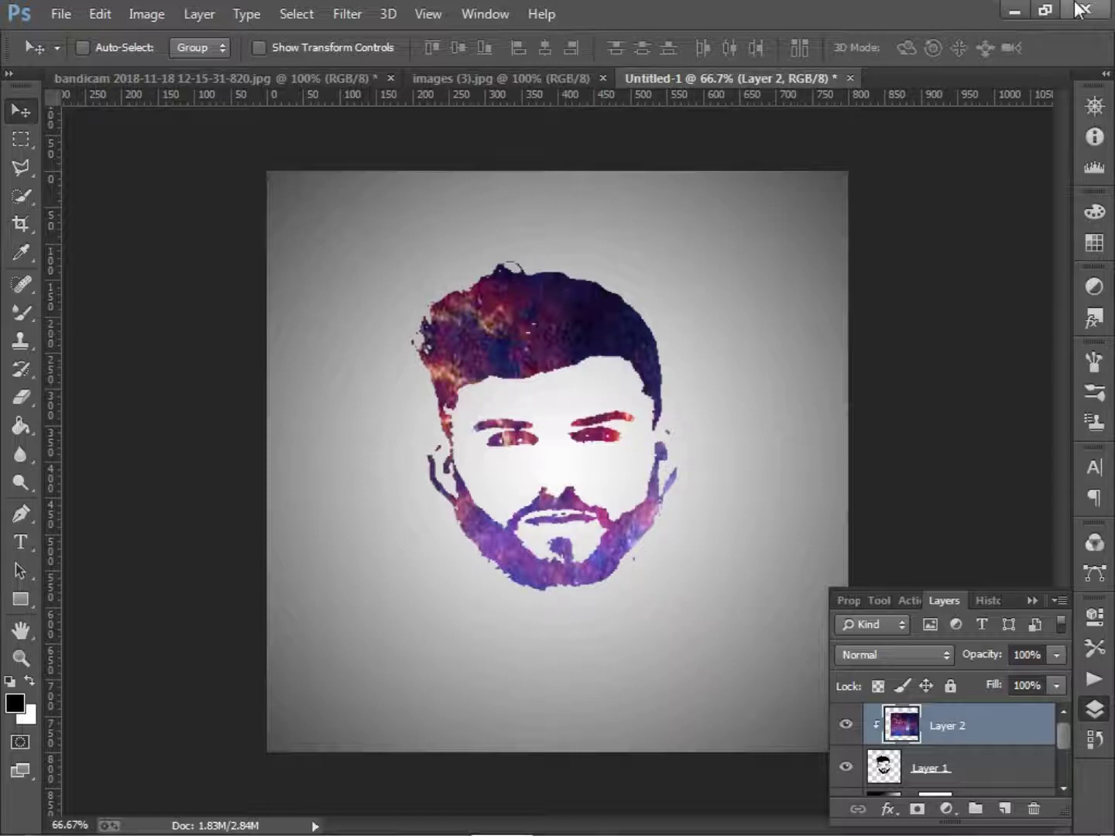
Quit Photoshop, discarding changes to both the galaxy portrait and the original face photo
click(1085, 10)
click(568, 337)
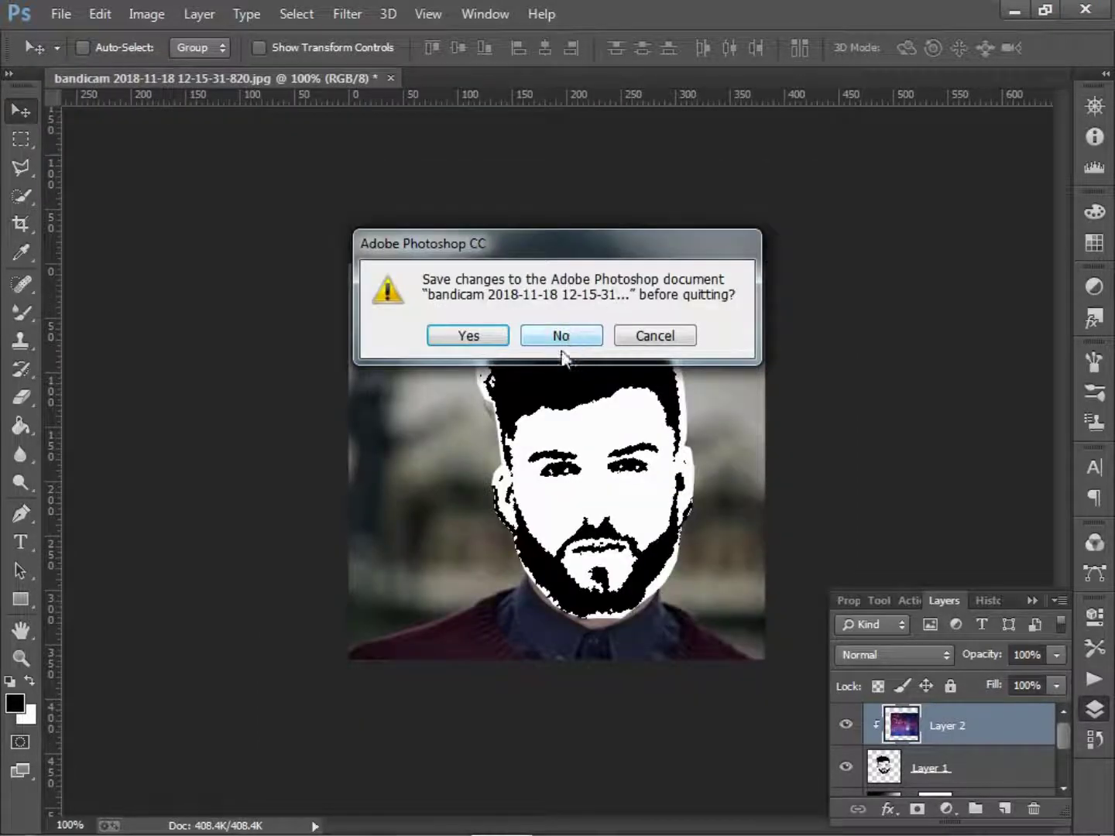
click(563, 338)
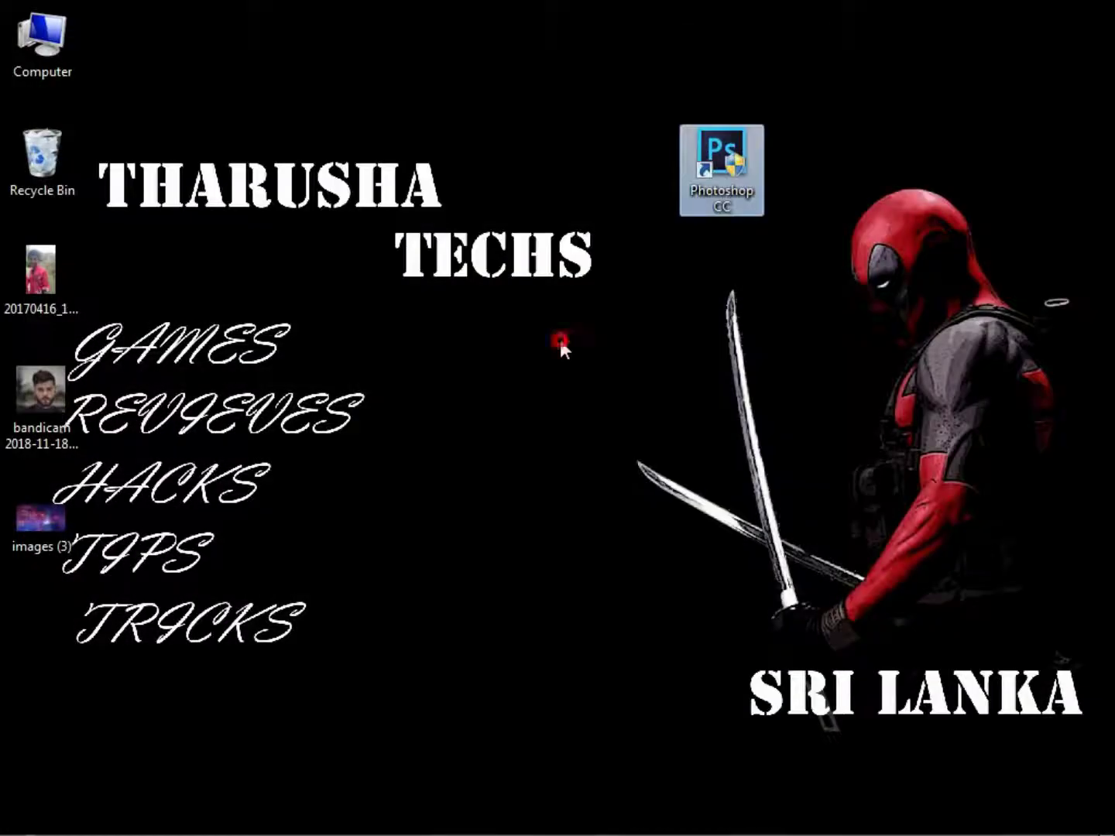